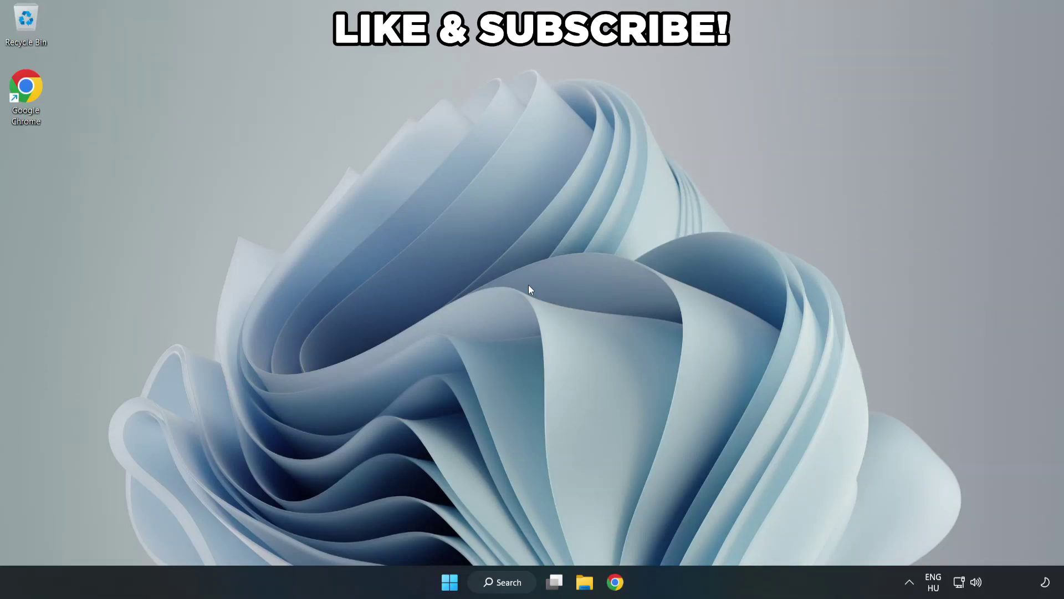
Search Windows for 'edit power plan'.
click(510, 589)
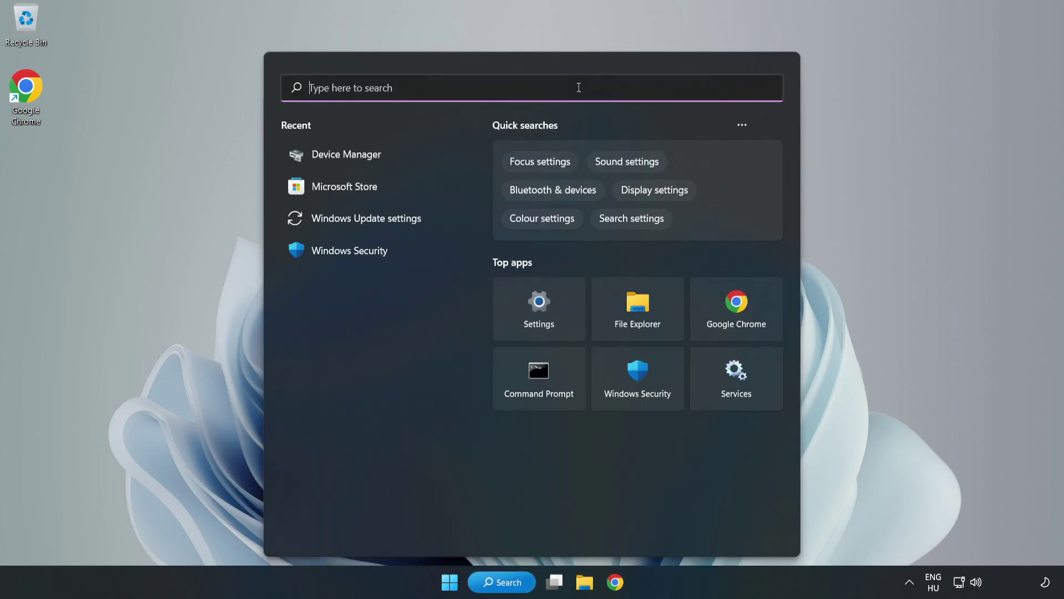
text(edit )
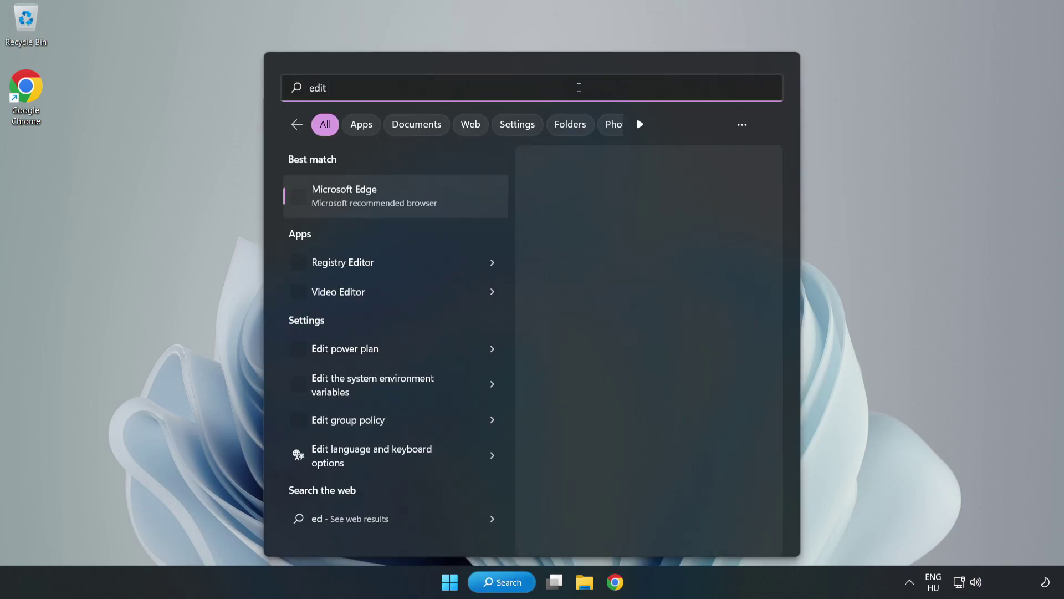
text(power pla)
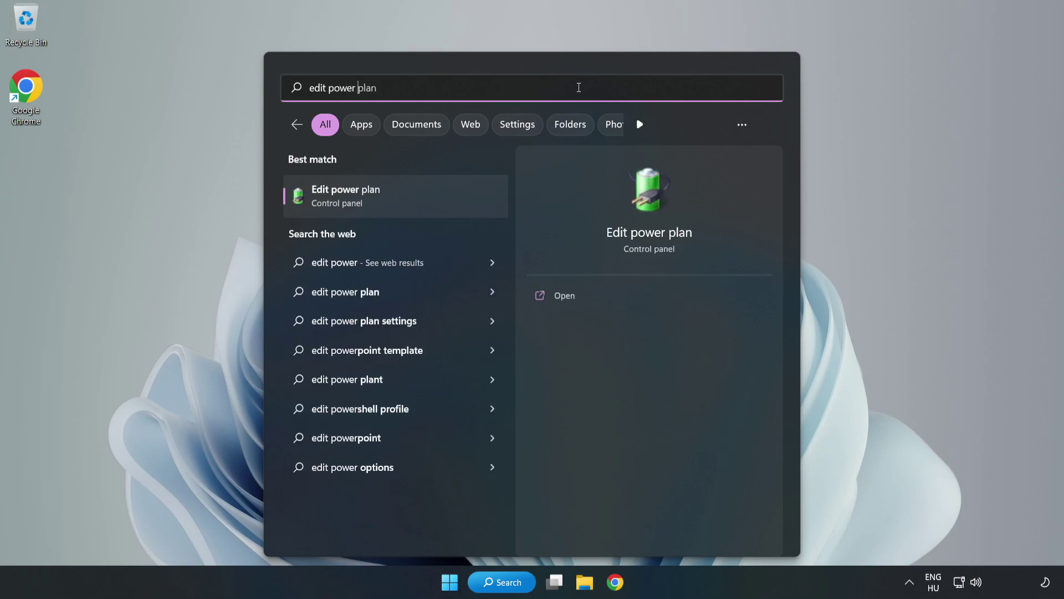
text(n)
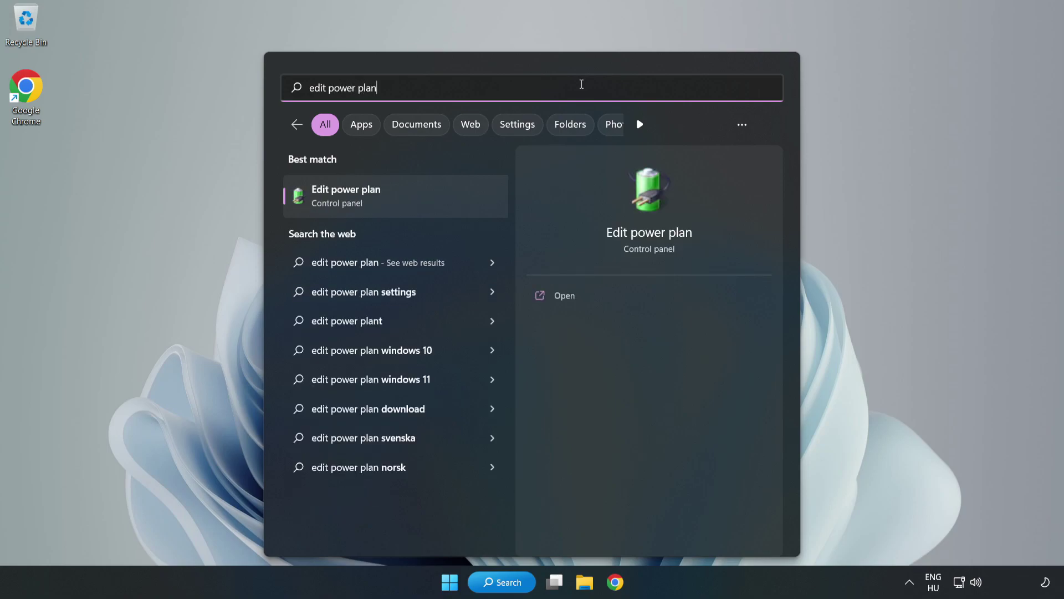
Open Edit power plan, switch to the High performance plan, and close Power Options.
click(402, 199)
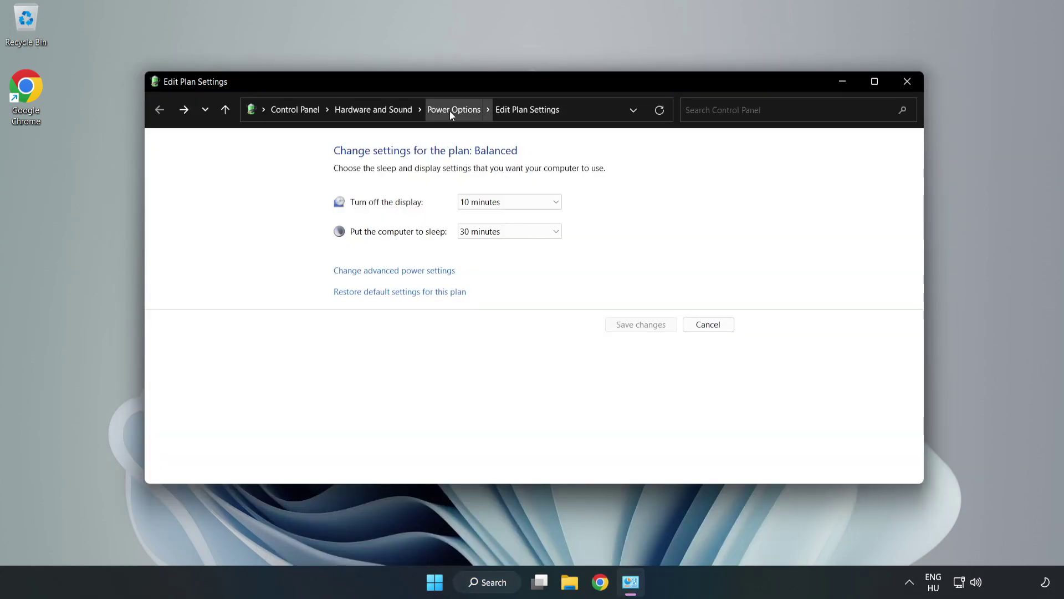
click(450, 110)
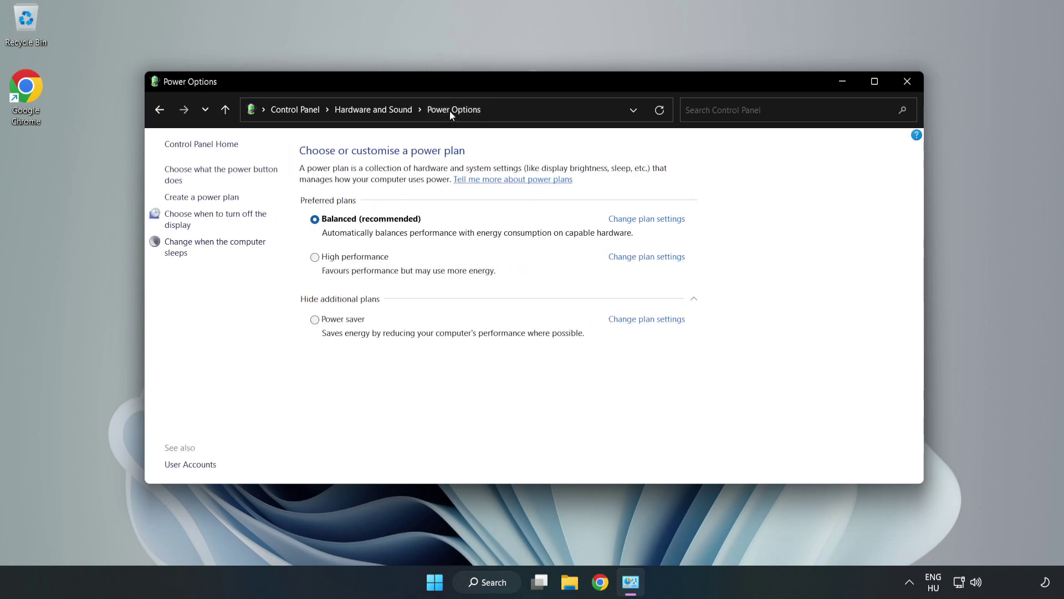
click(349, 259)
click(905, 87)
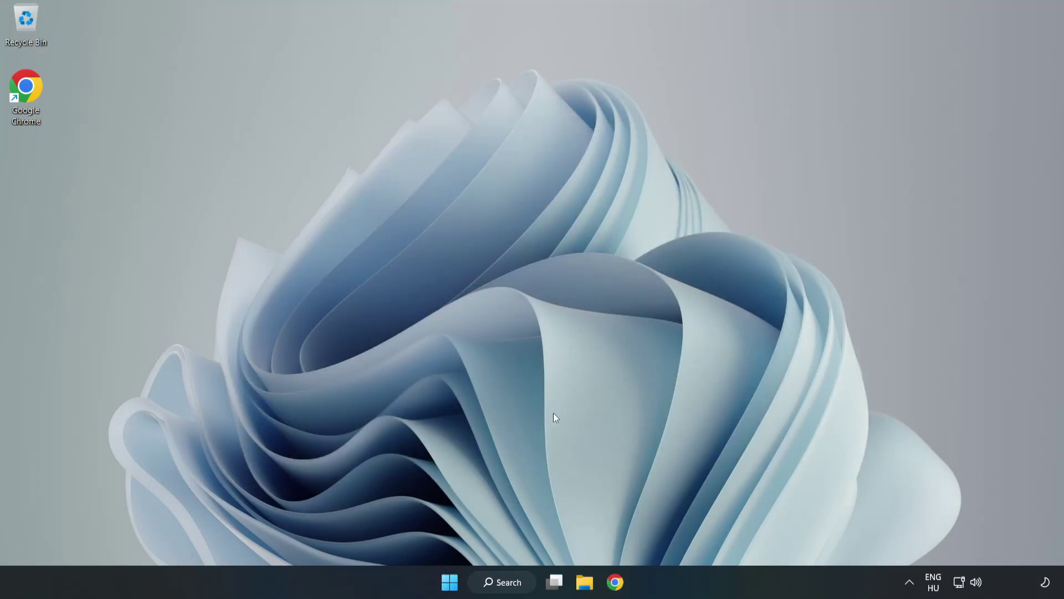
Search Windows for 'device manager' and open Device Manager.
click(502, 583)
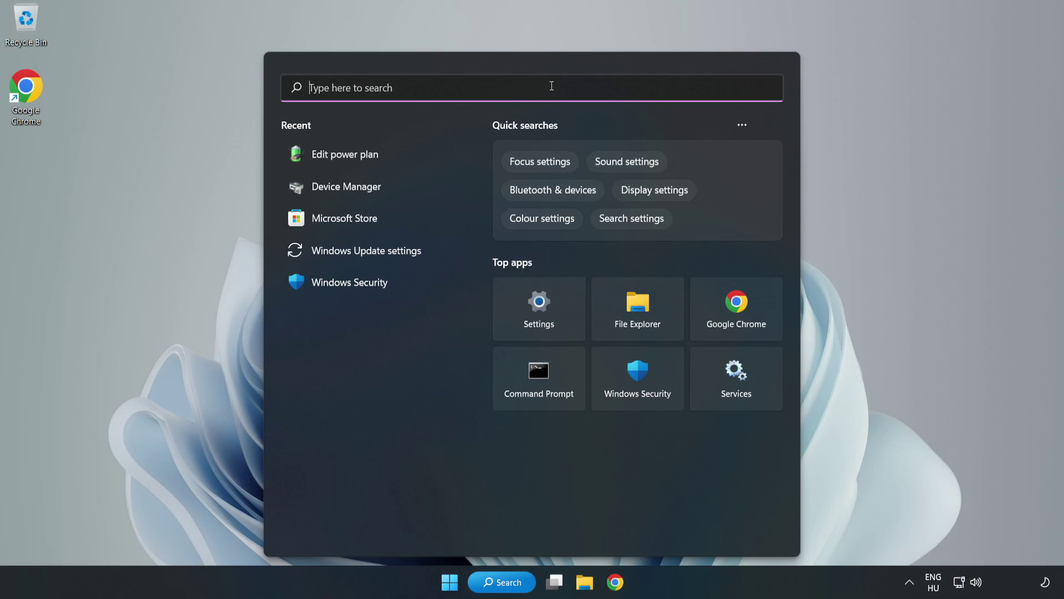
text(device mana)
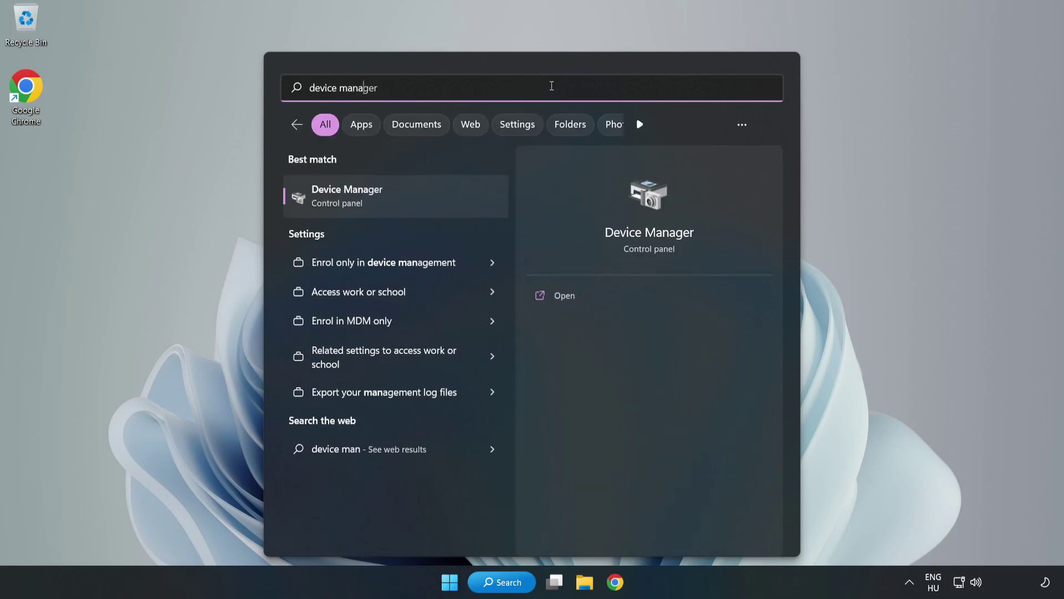
text(ger)
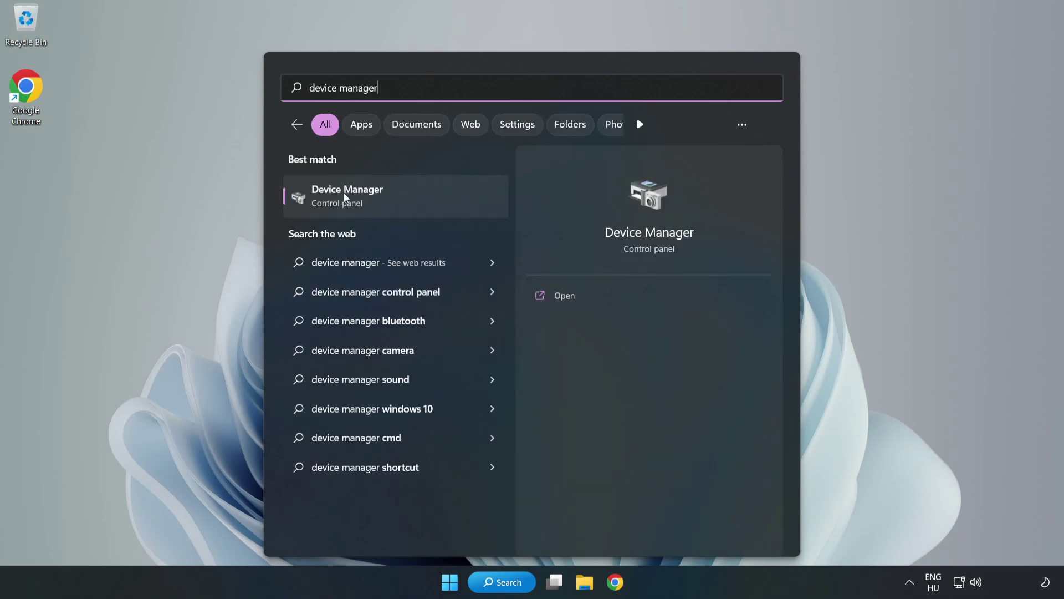
click(387, 201)
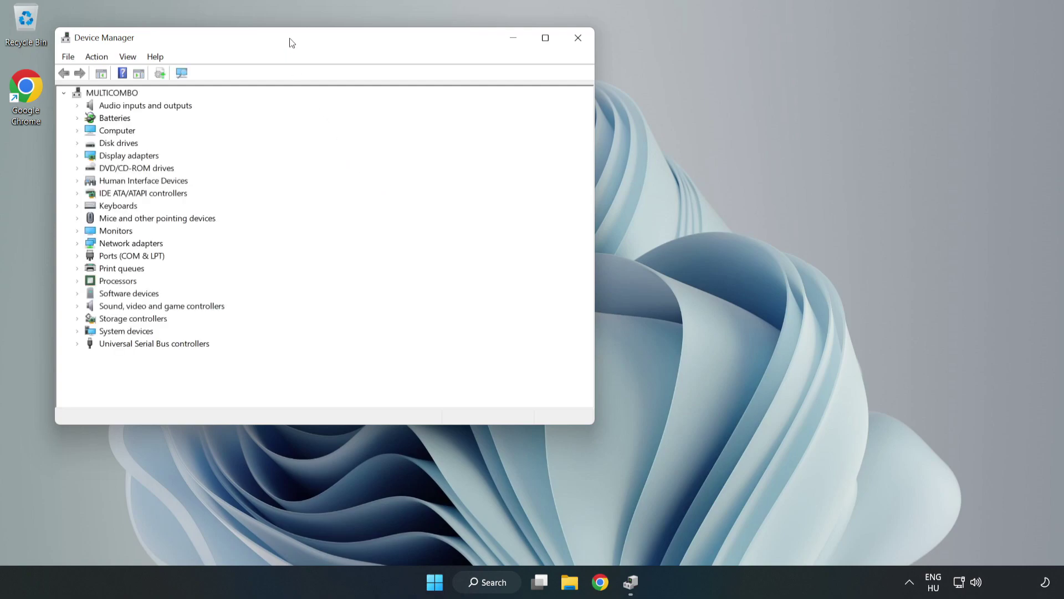
Expand Display adapters and bring up the context menu for the VMware SVGA 3D adapter.
drag(291, 43, 491, 106)
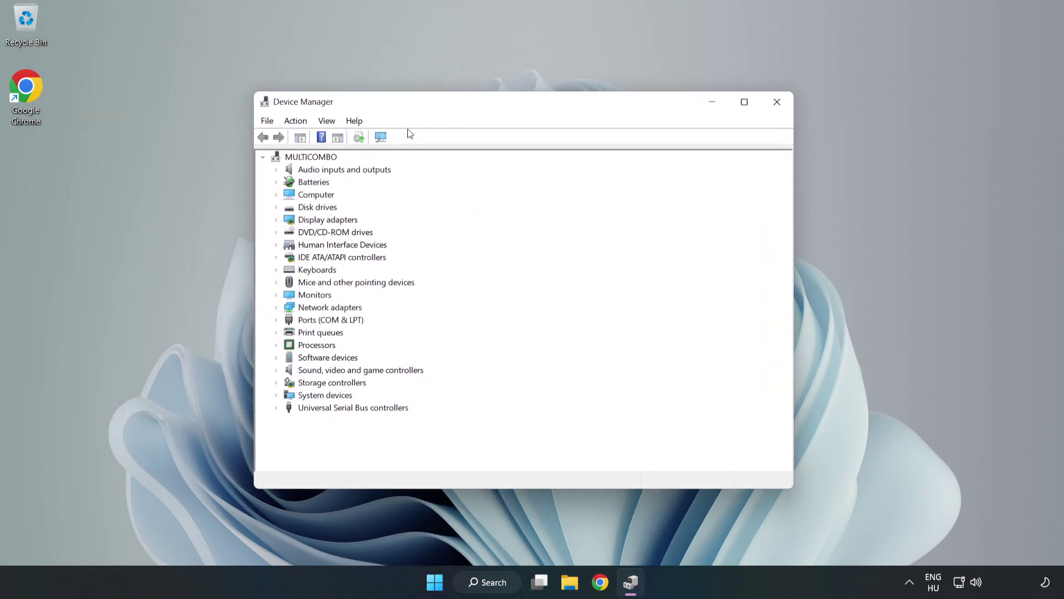
click(311, 221)
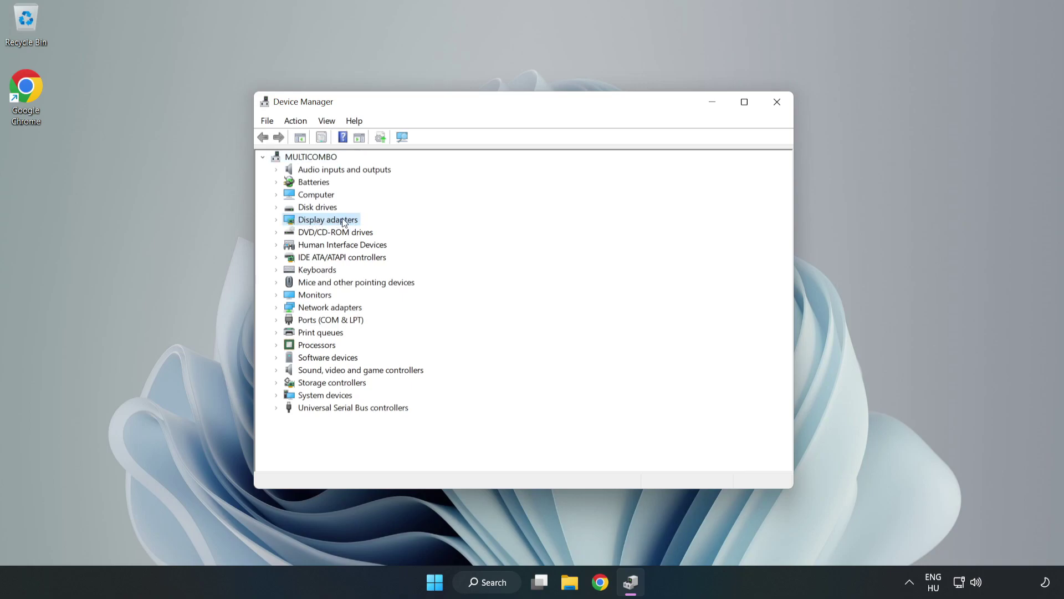
click(276, 220)
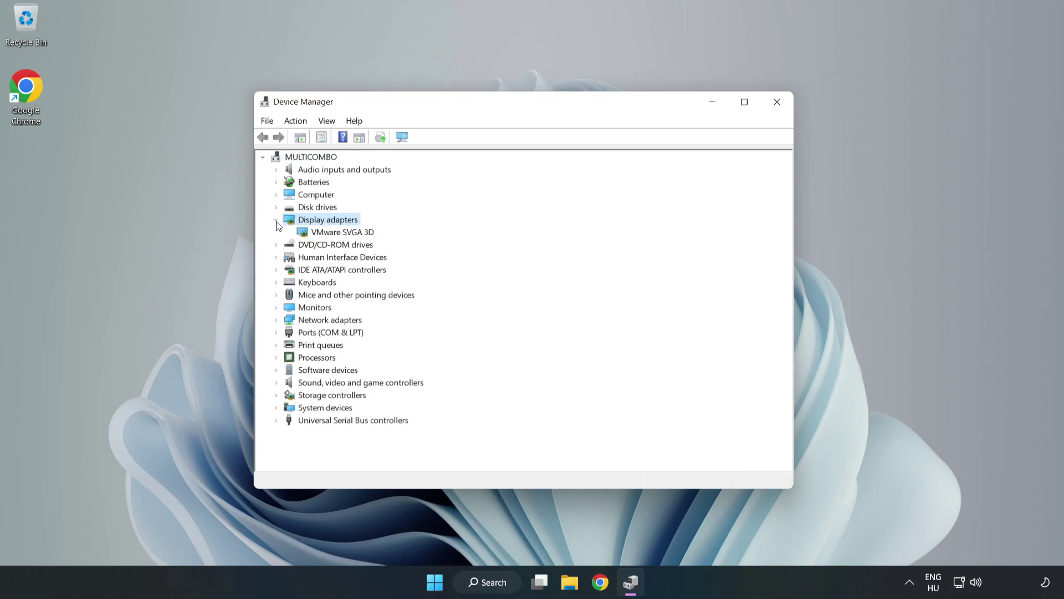
click(333, 232)
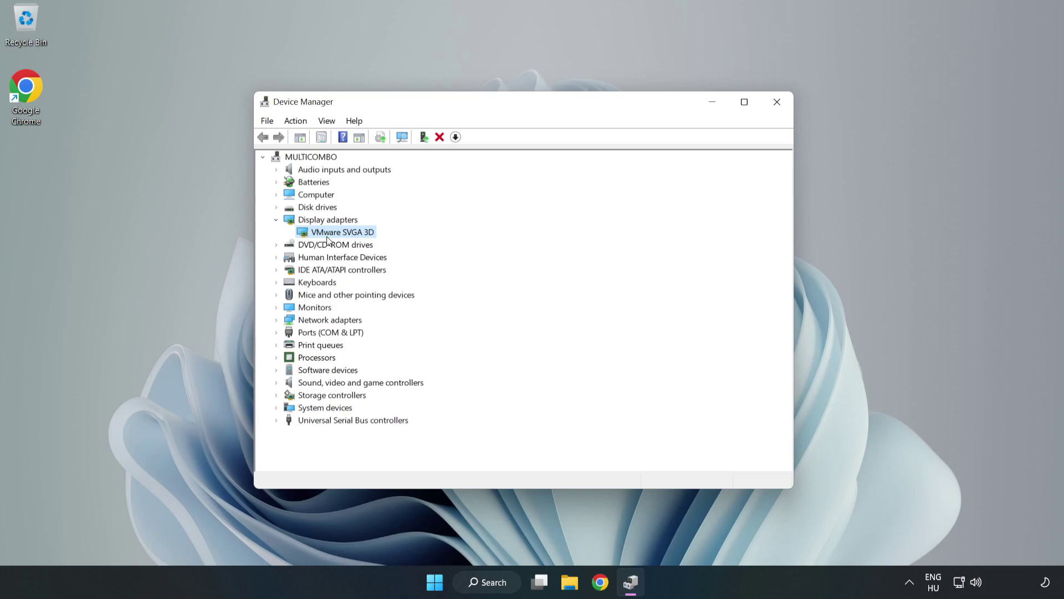
right_click(340, 234)
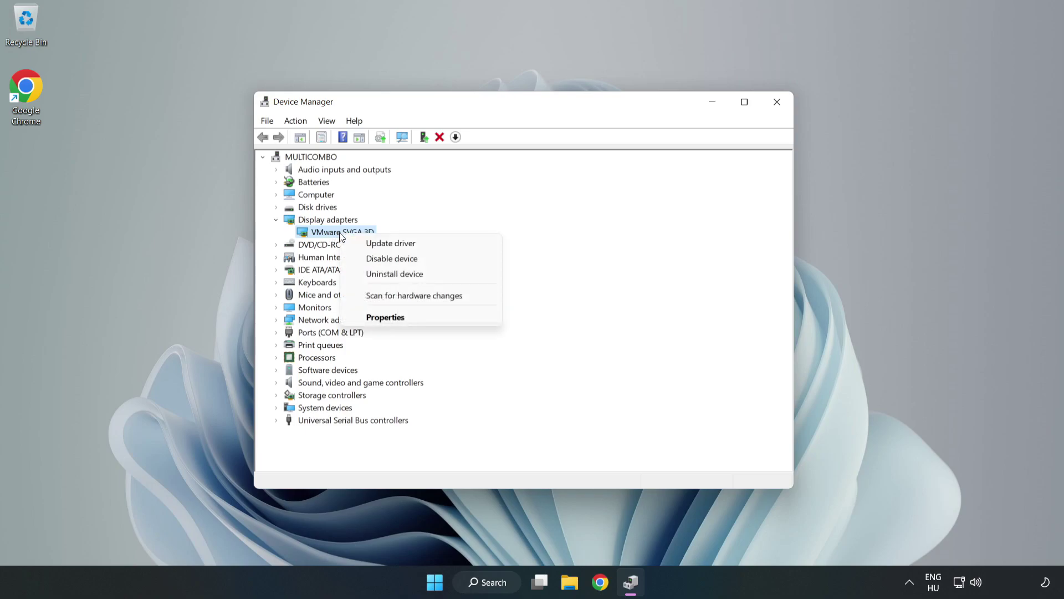
Search automatically for a VMware SVGA 3D driver, confirm it's current, and close Device Manager.
click(401, 247)
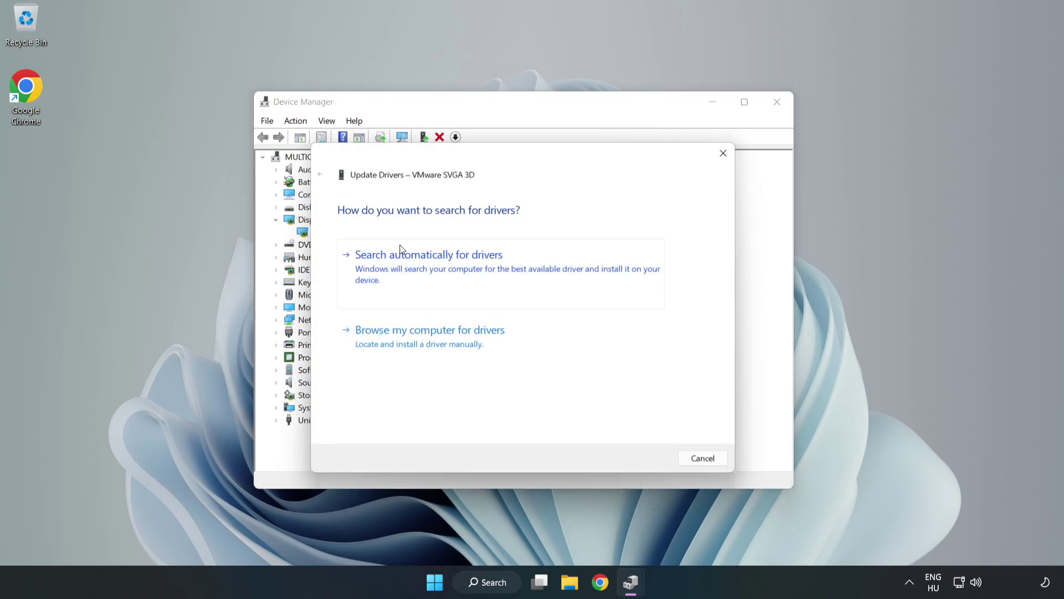
drag(433, 157, 441, 138)
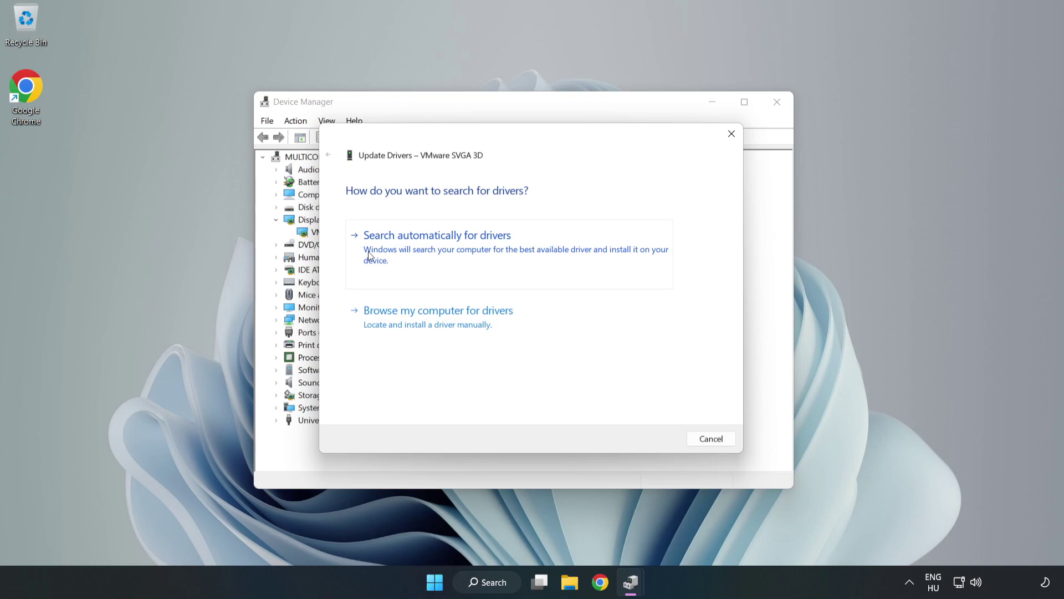
click(439, 251)
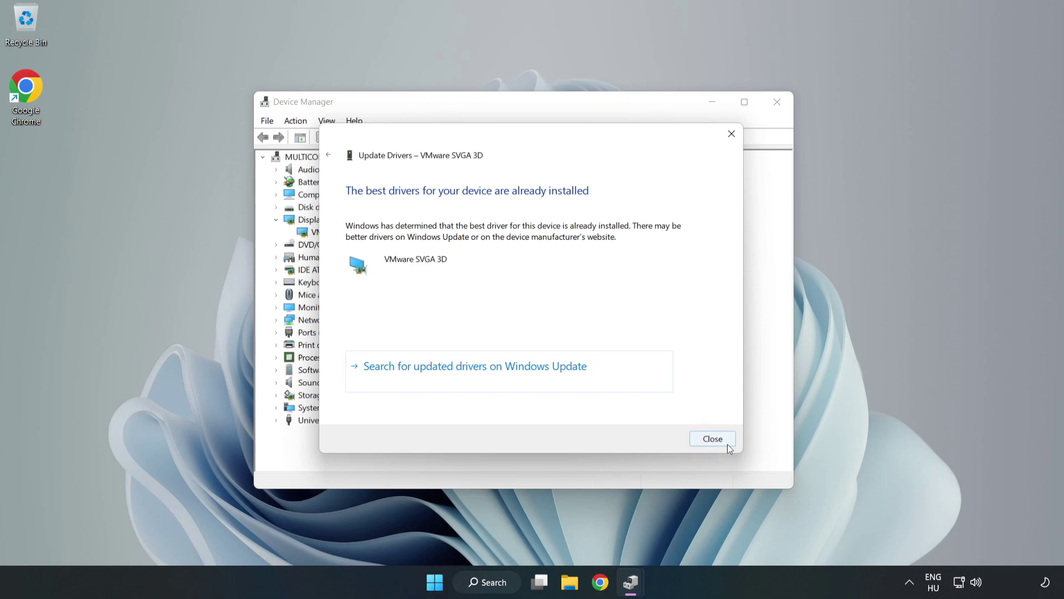
click(713, 439)
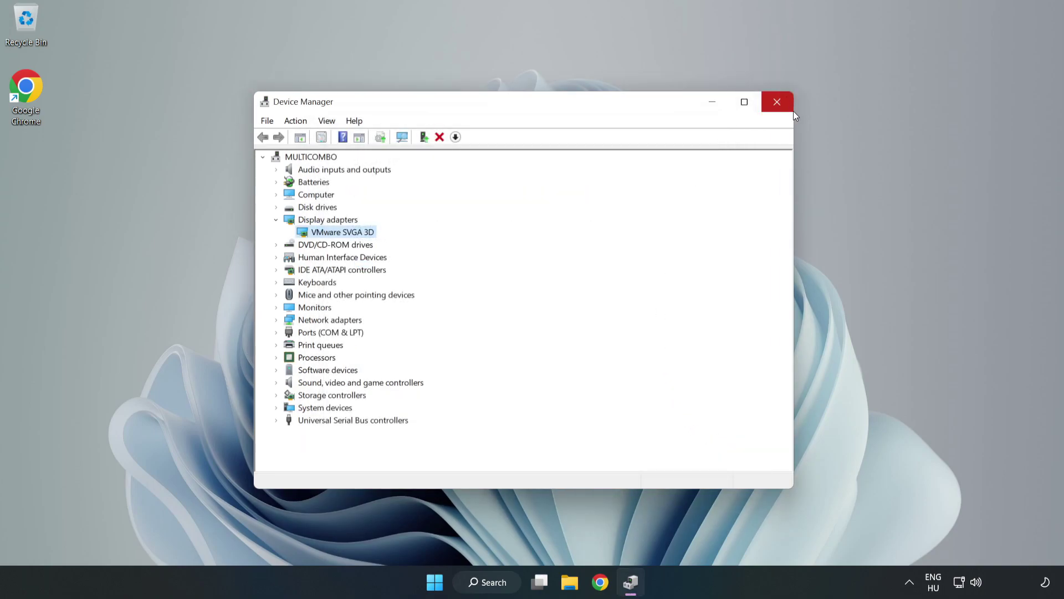
click(778, 103)
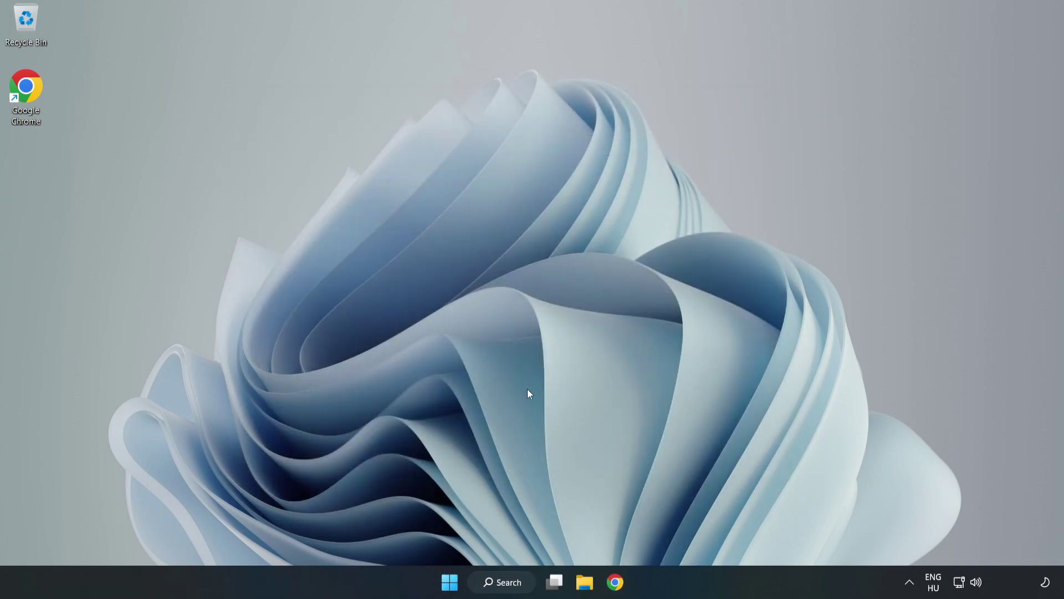
Search Windows for 'game mode' and open the Game Mode settings page.
click(516, 584)
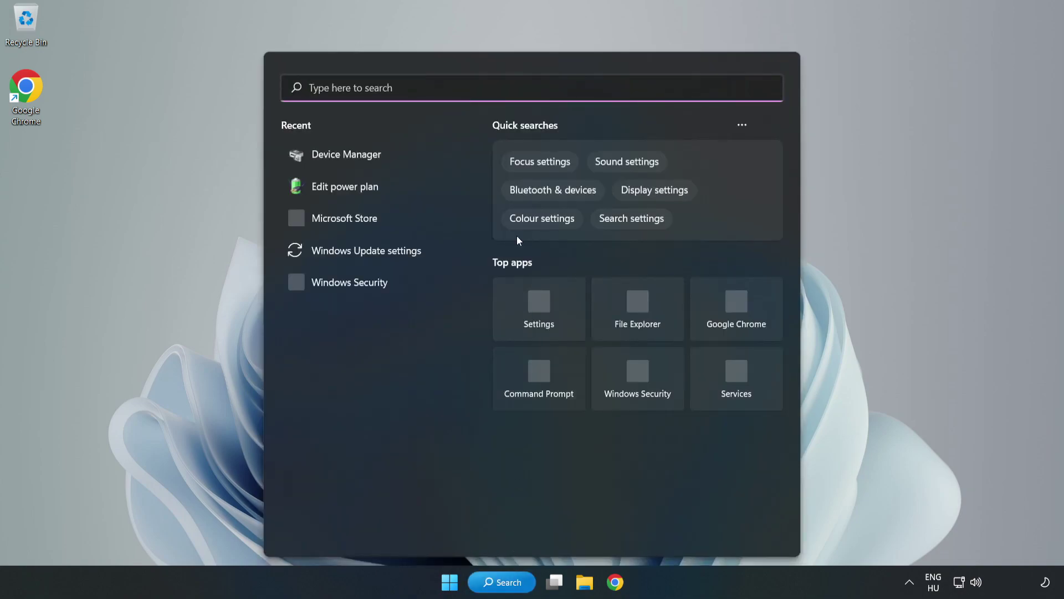
text(game mode)
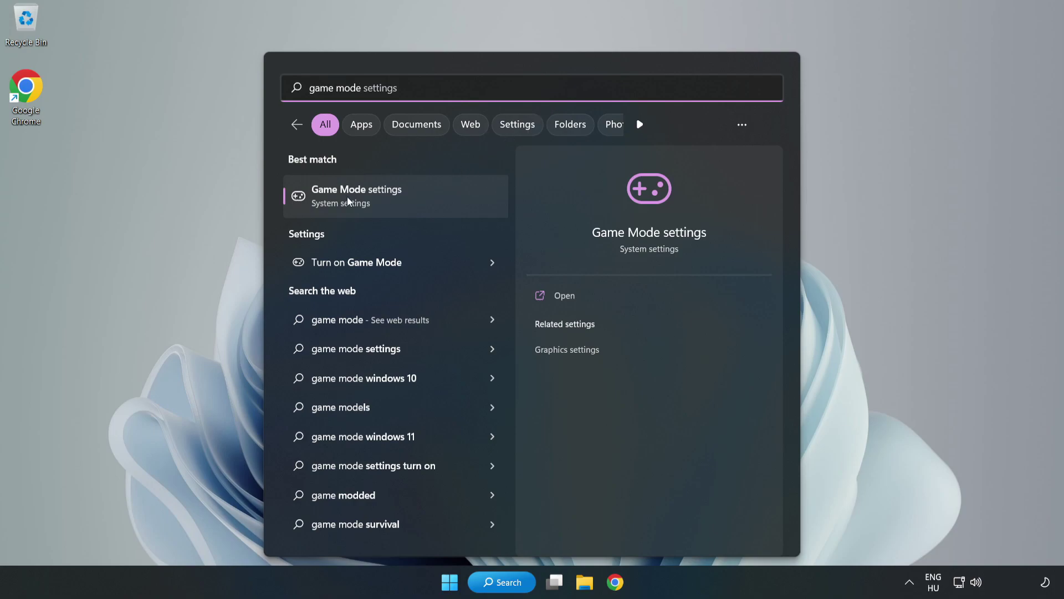
click(382, 200)
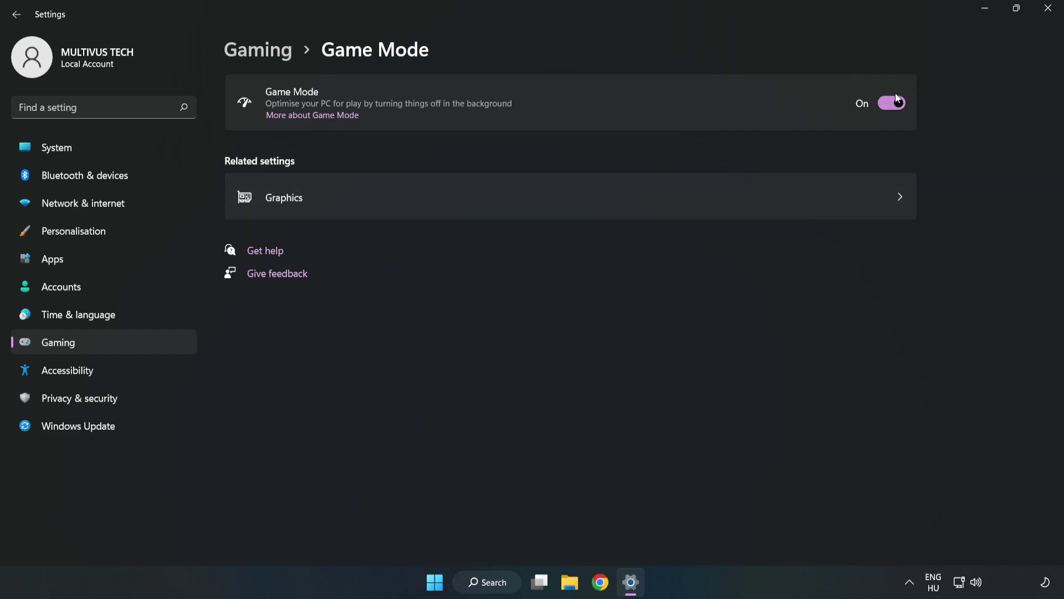
Turn off the controller button opening Xbox Game Bar in Gaming settings.
click(272, 58)
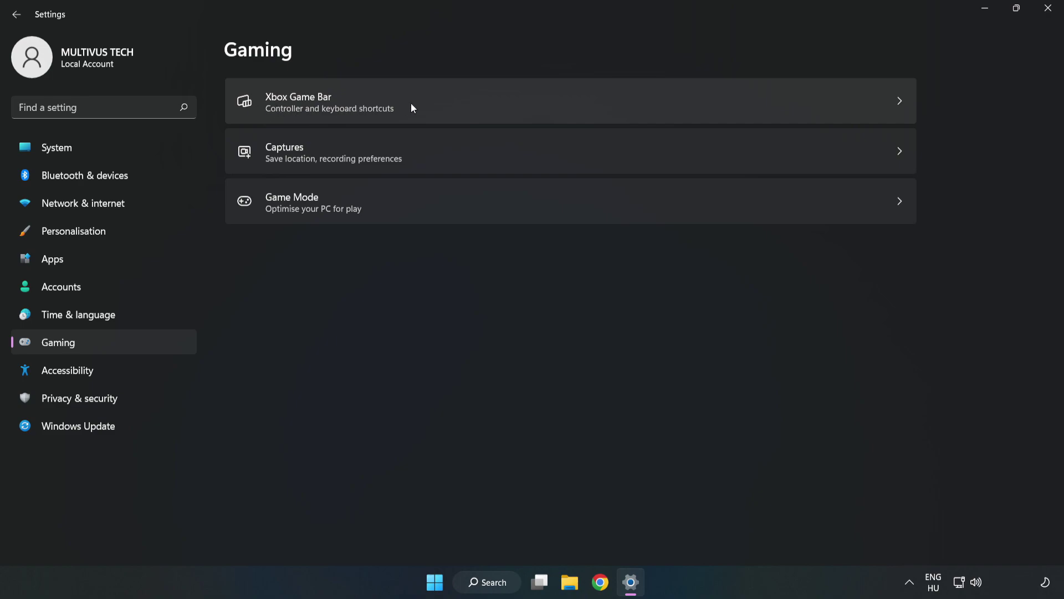
click(451, 101)
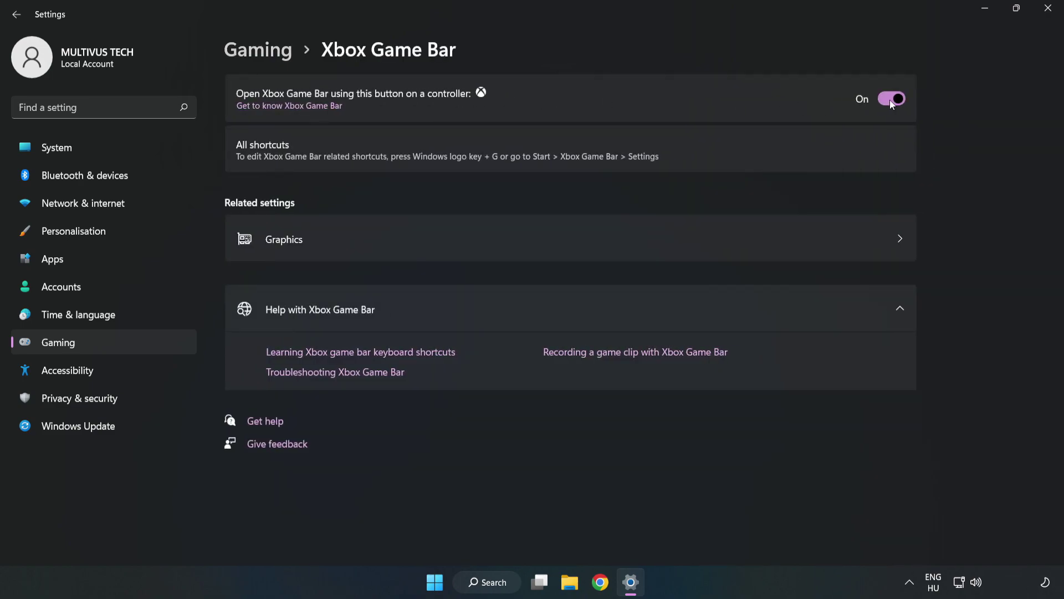
click(891, 100)
Close Settings and launch Task Manager from the Start button's quick menu.
click(1049, 18)
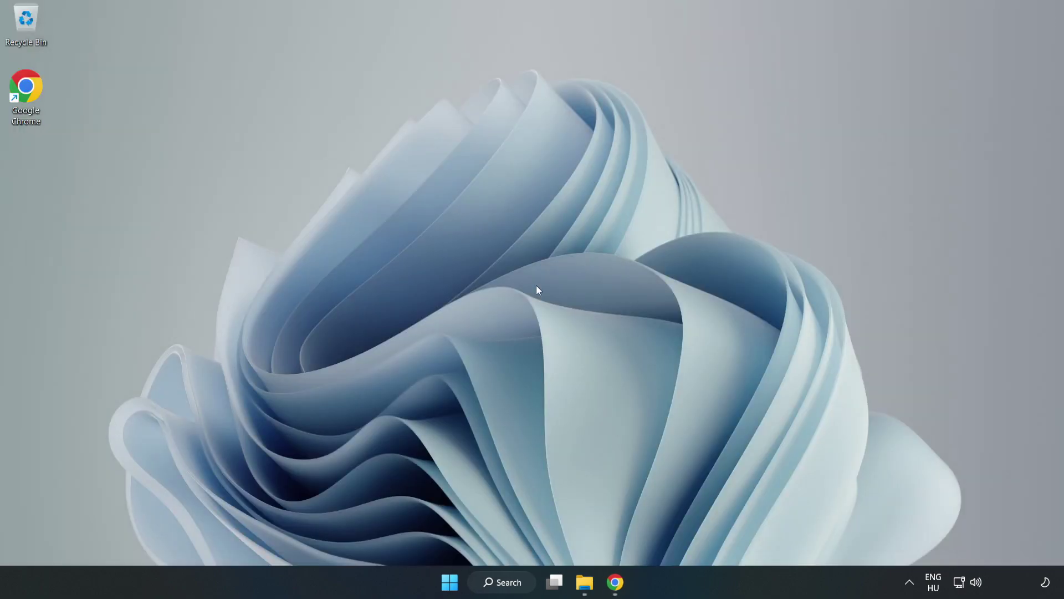
right_click(453, 586)
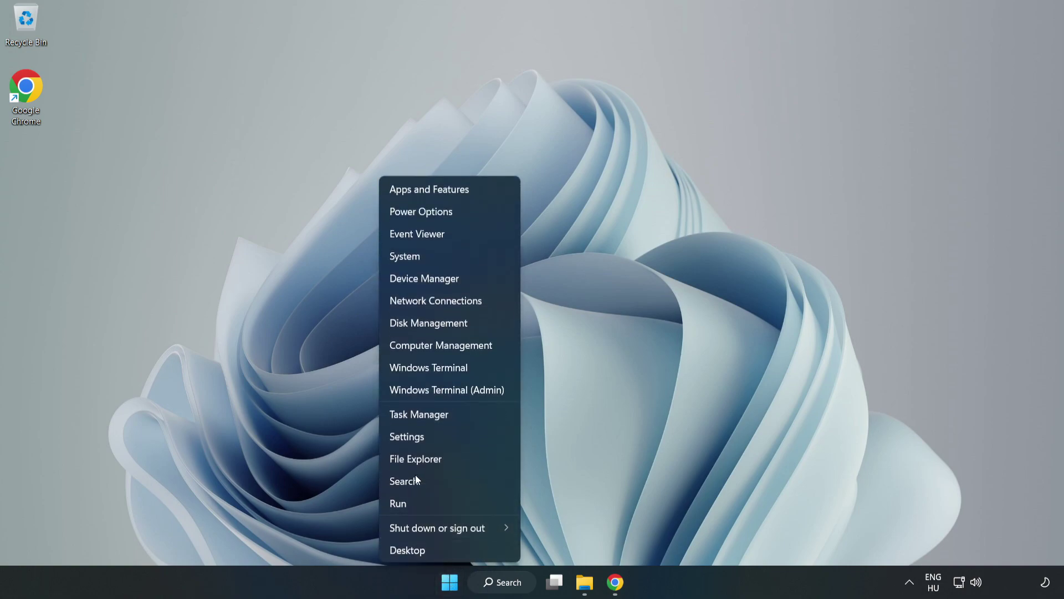
click(466, 416)
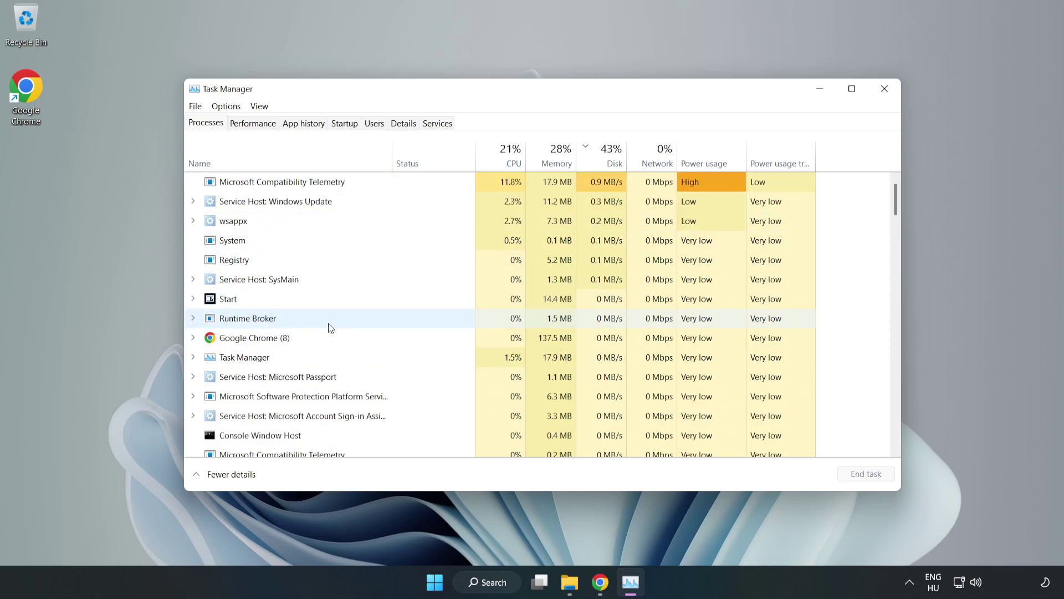
End the Google Chrome (8) process group in Task Manager's Processes list.
click(288, 340)
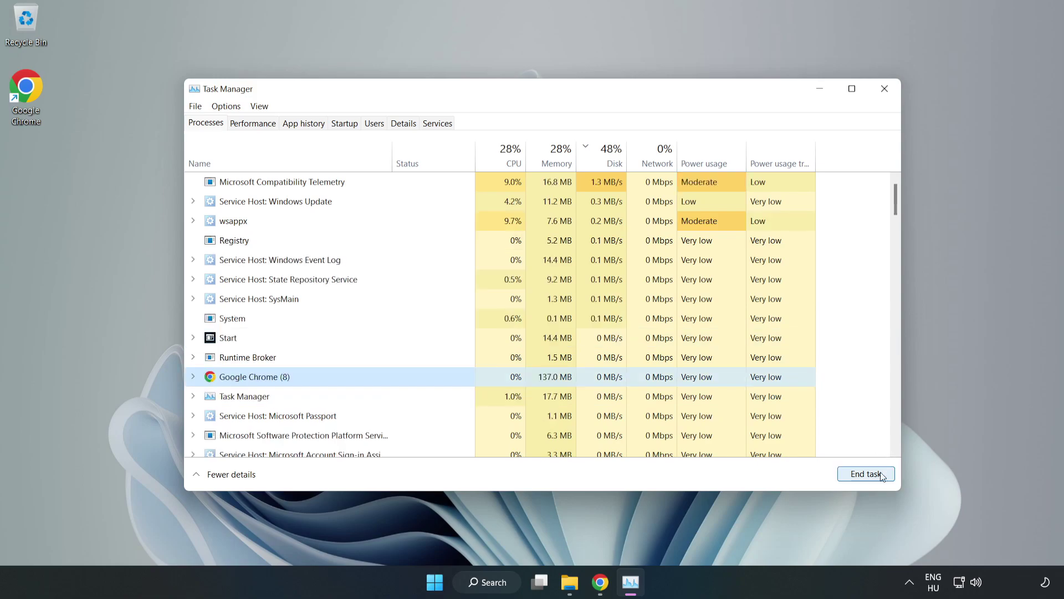
click(860, 476)
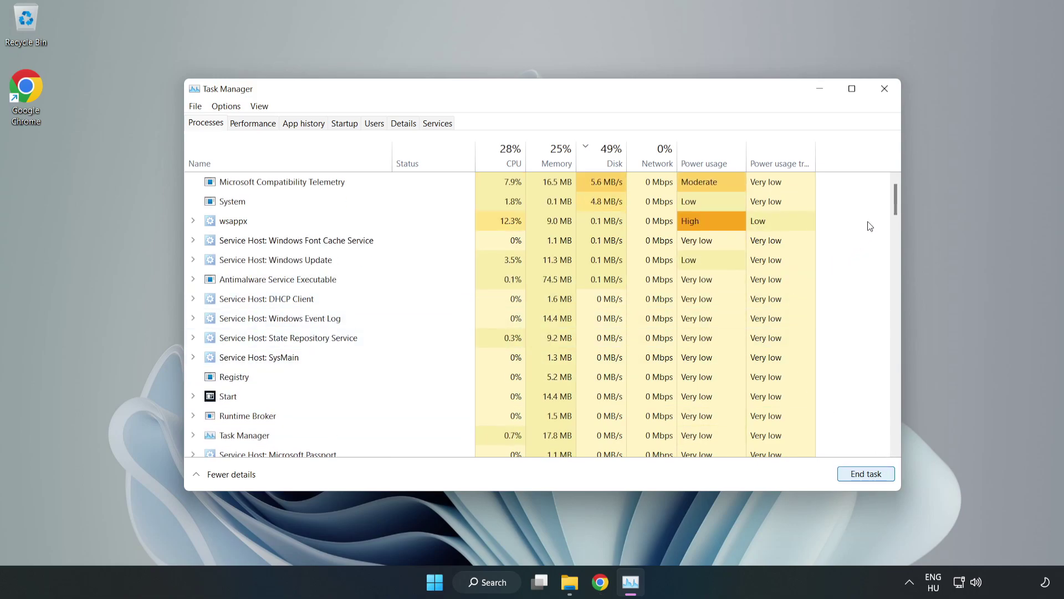
drag(899, 202, 884, 176)
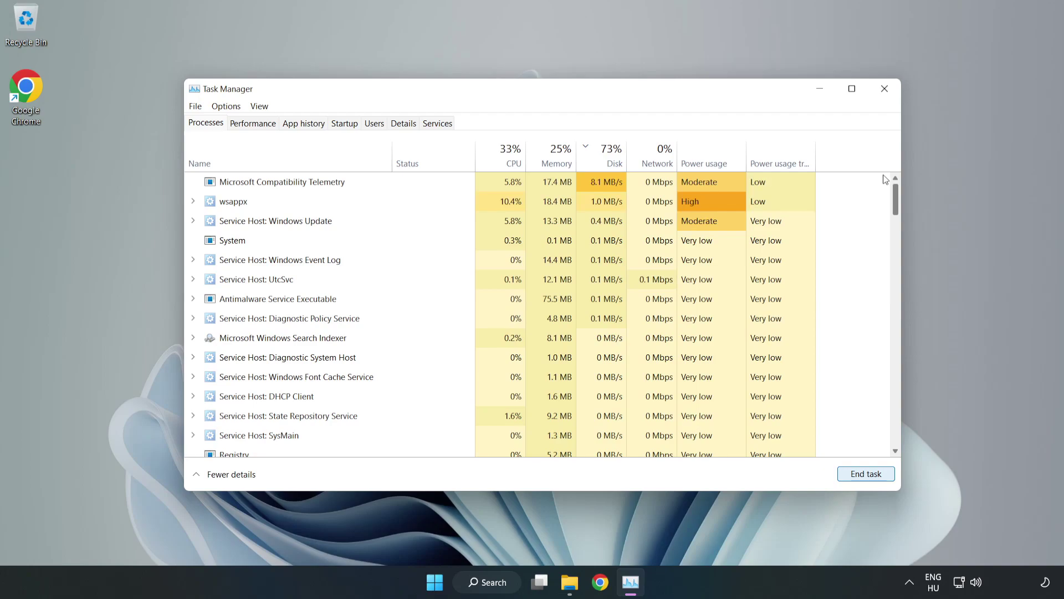
Disable Cortana, Phone Link, Terminal and Xbox App Services as startup apps, then close Task Manager.
click(346, 124)
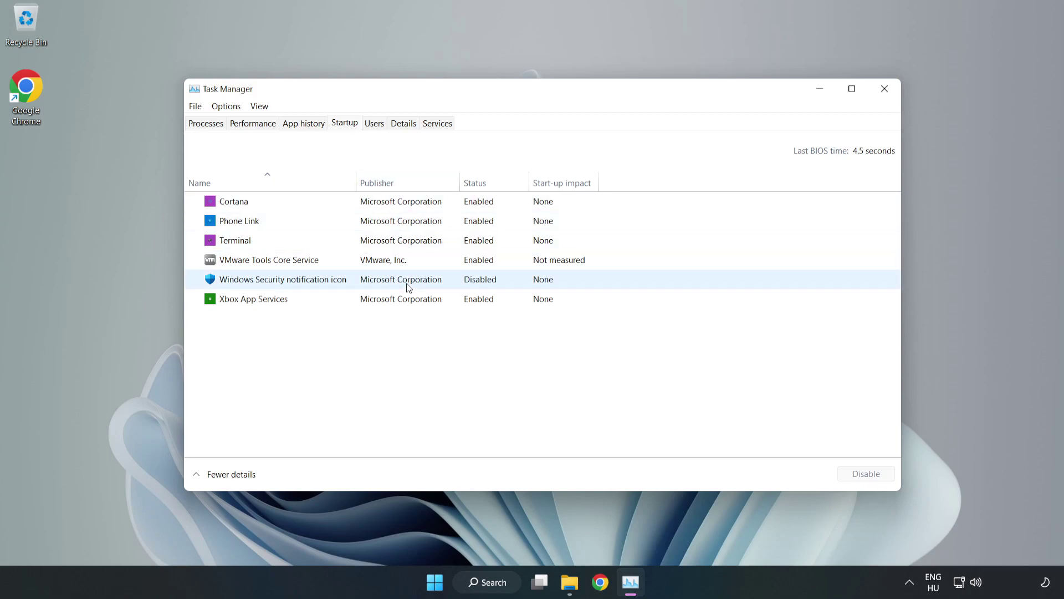
click(402, 202)
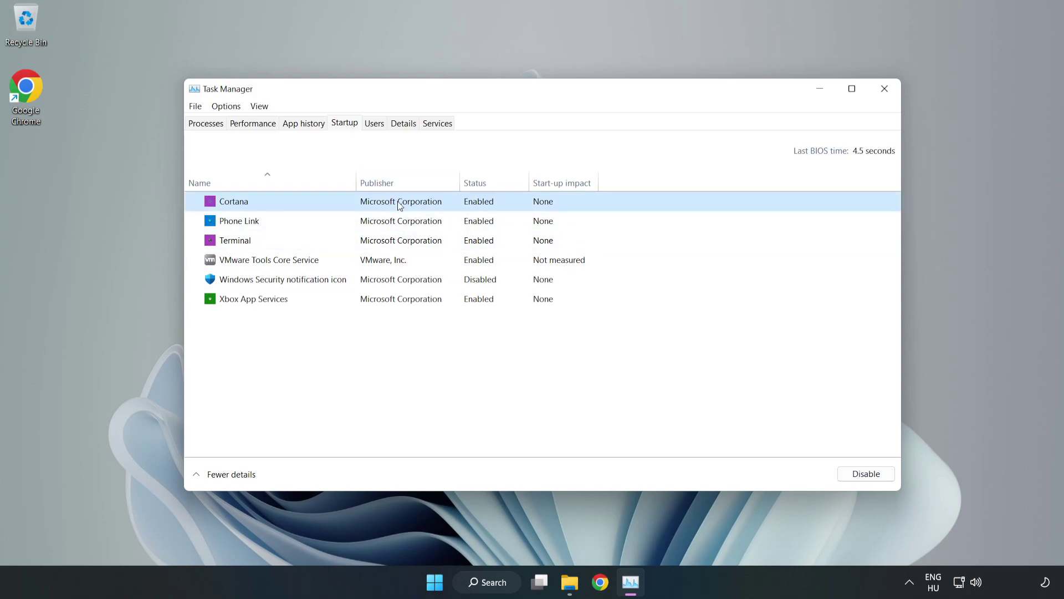
click(855, 479)
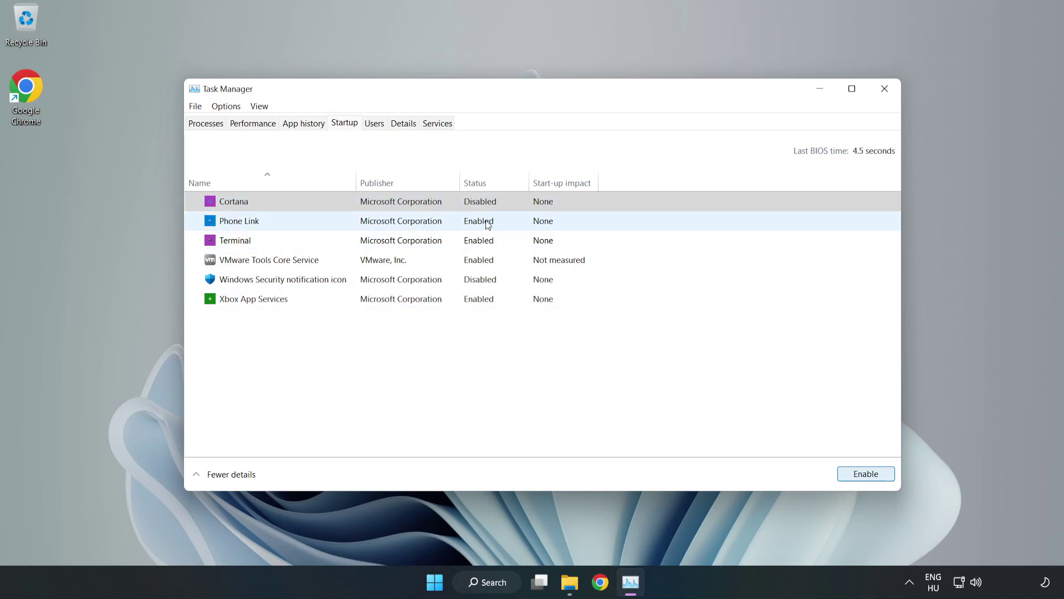
click(488, 222)
click(860, 475)
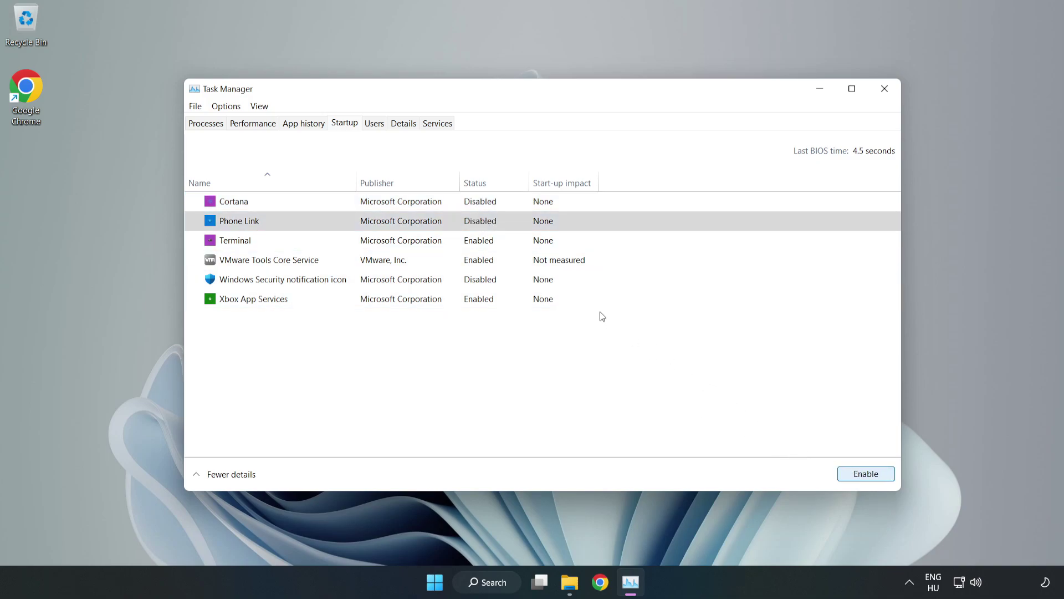
click(490, 244)
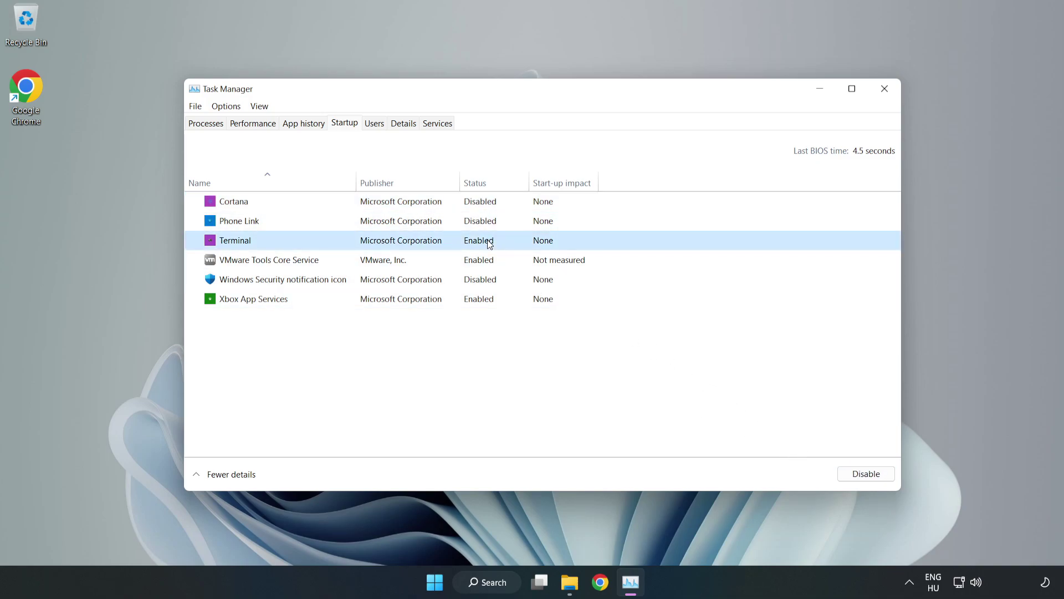
click(869, 476)
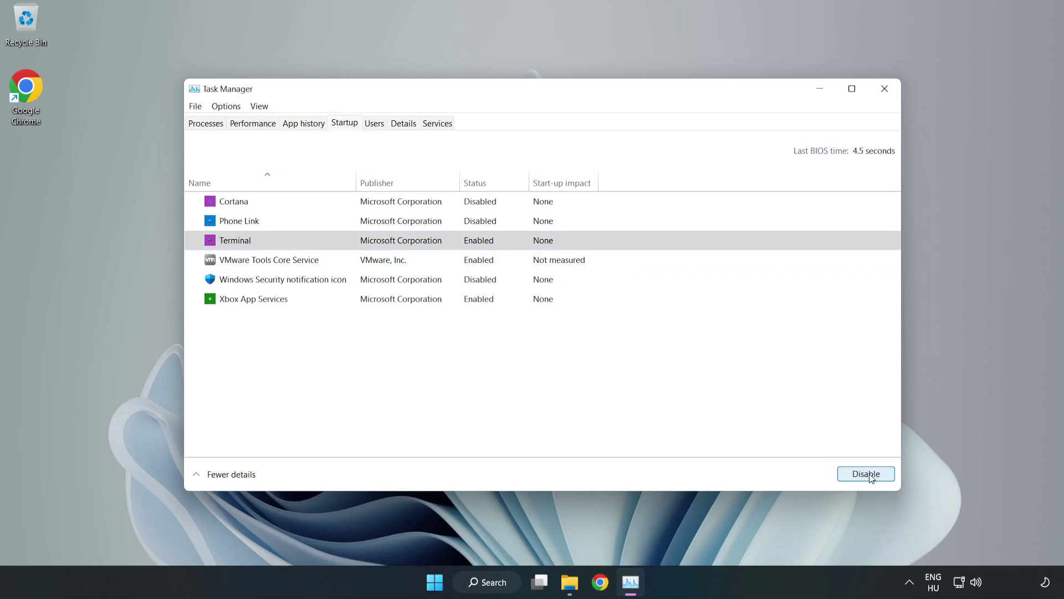
click(366, 299)
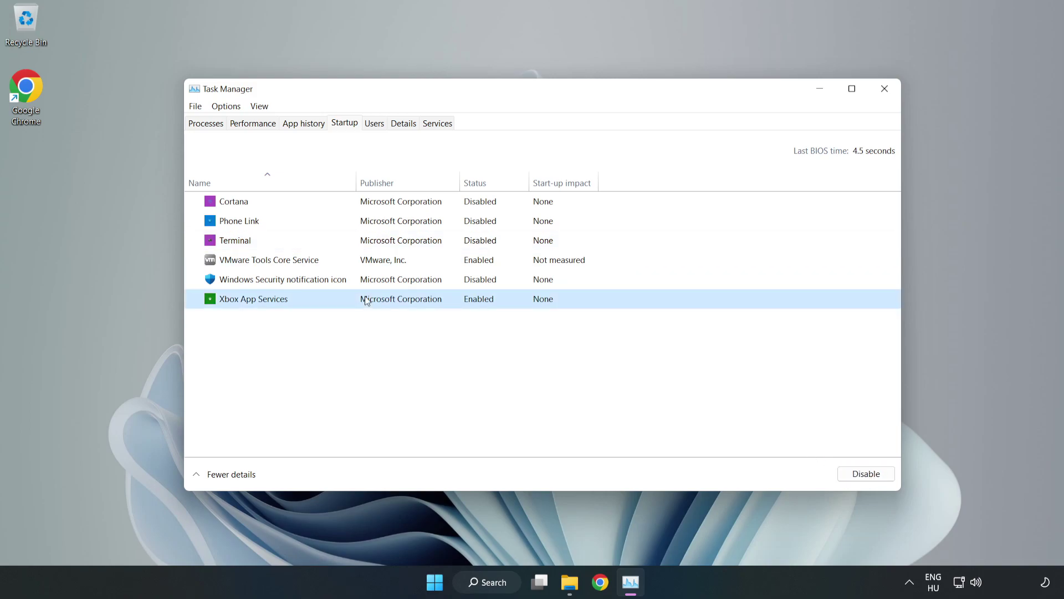
click(846, 475)
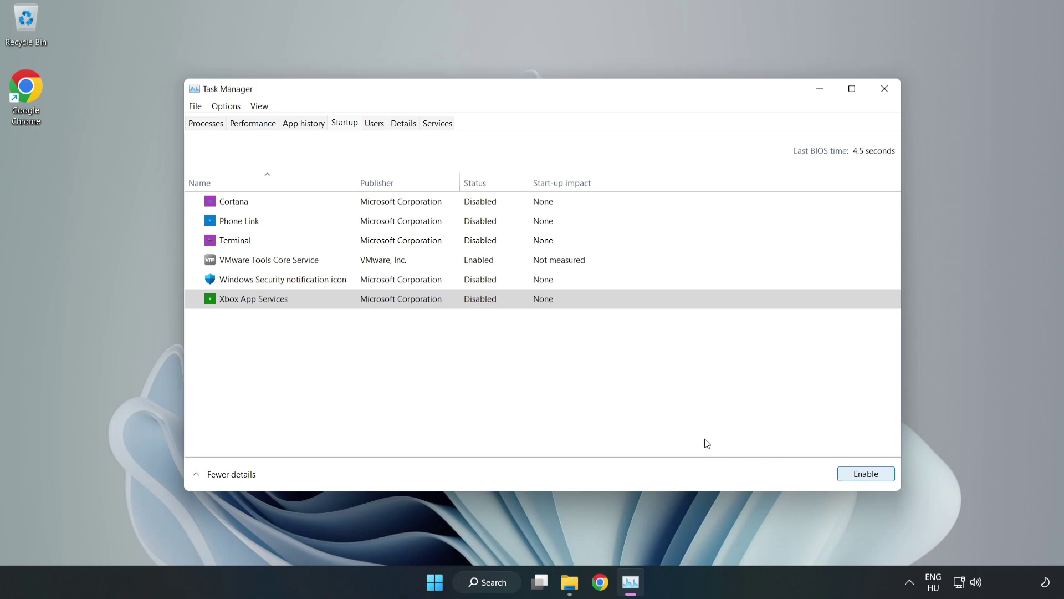
click(884, 92)
Close Task Manager, check Windows Update confirming the PC is up to date, and close Settings.
click(884, 95)
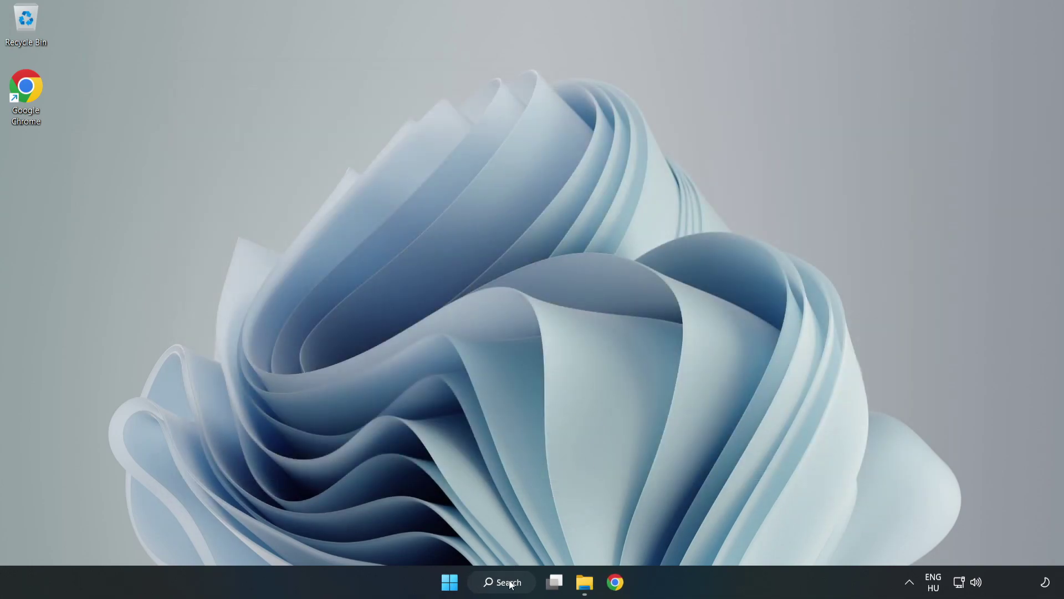
click(509, 585)
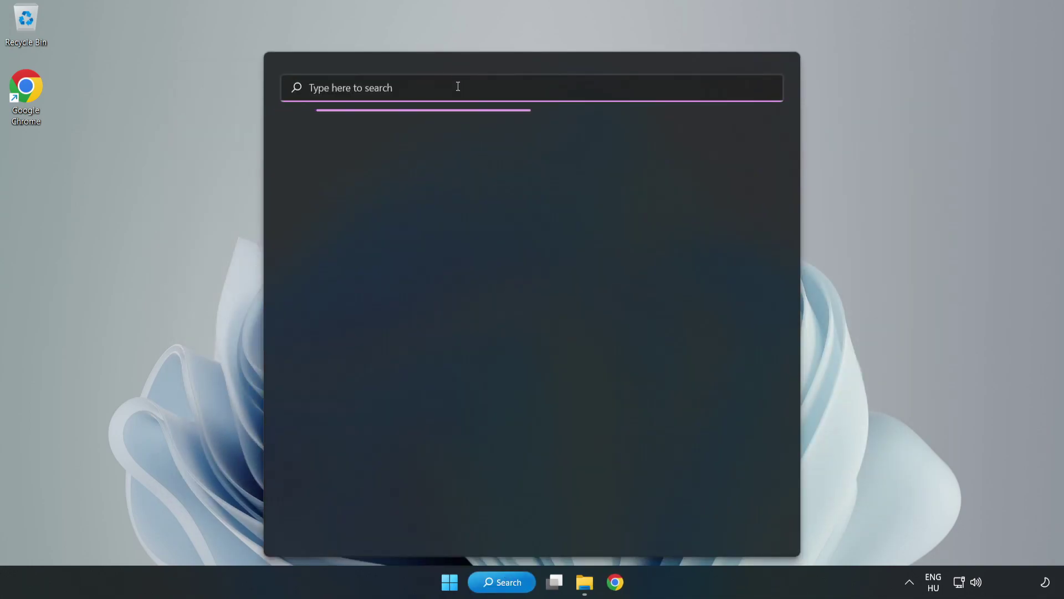
text(update)
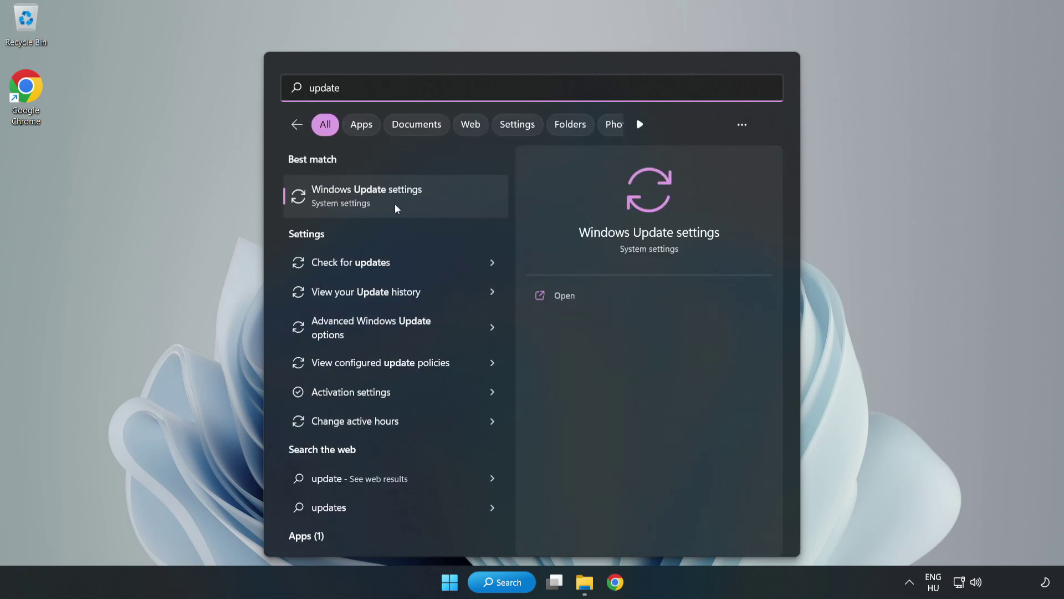
click(434, 209)
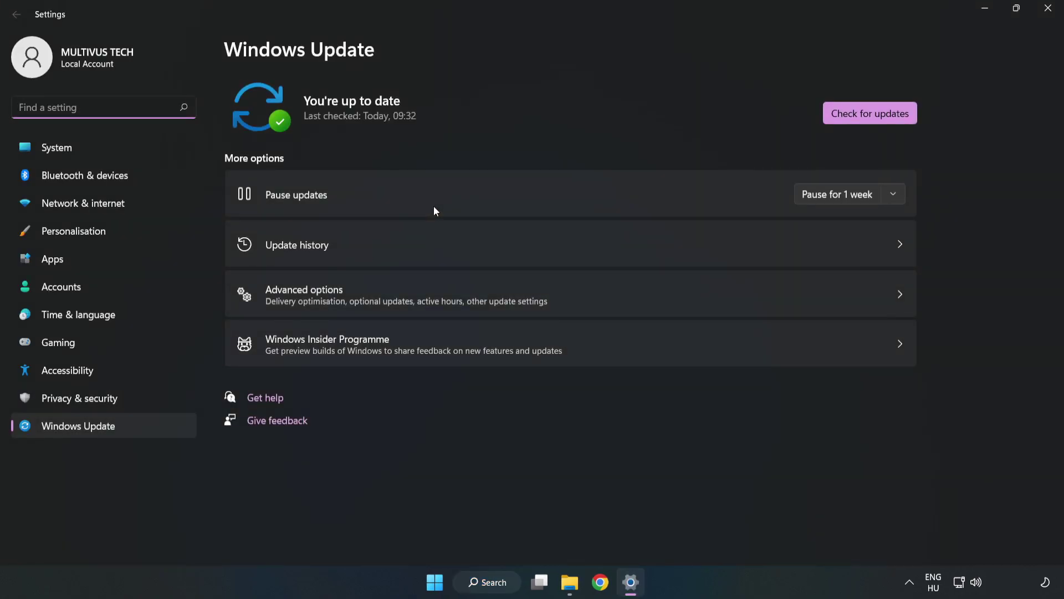
click(913, 114)
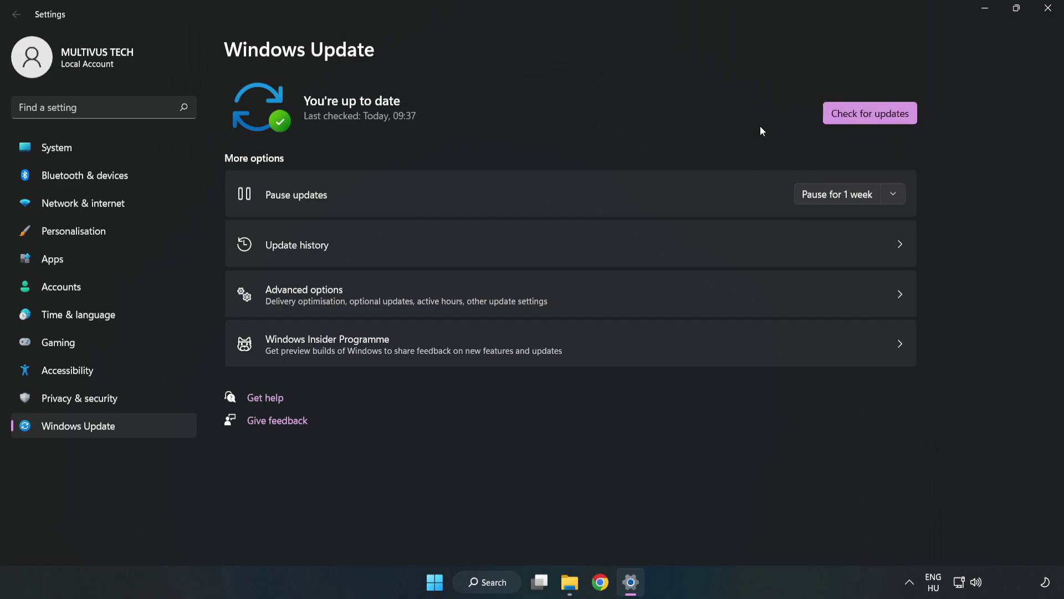
click(1046, 9)
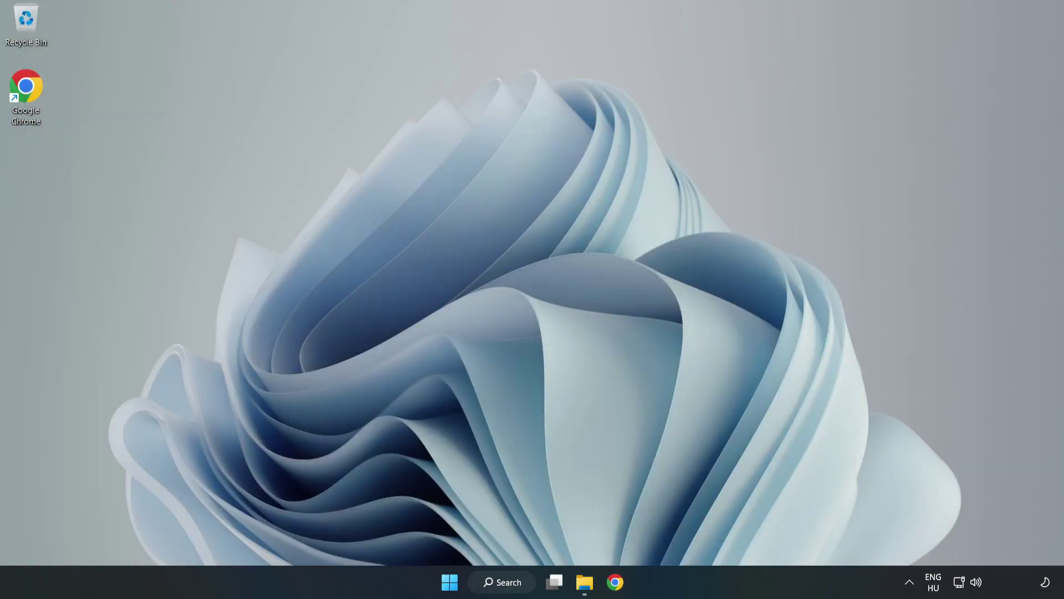
Launch regedit from search and go to HKEY_CURRENT_USER\System\GameConfigStore to list its GameDVR values.
click(520, 588)
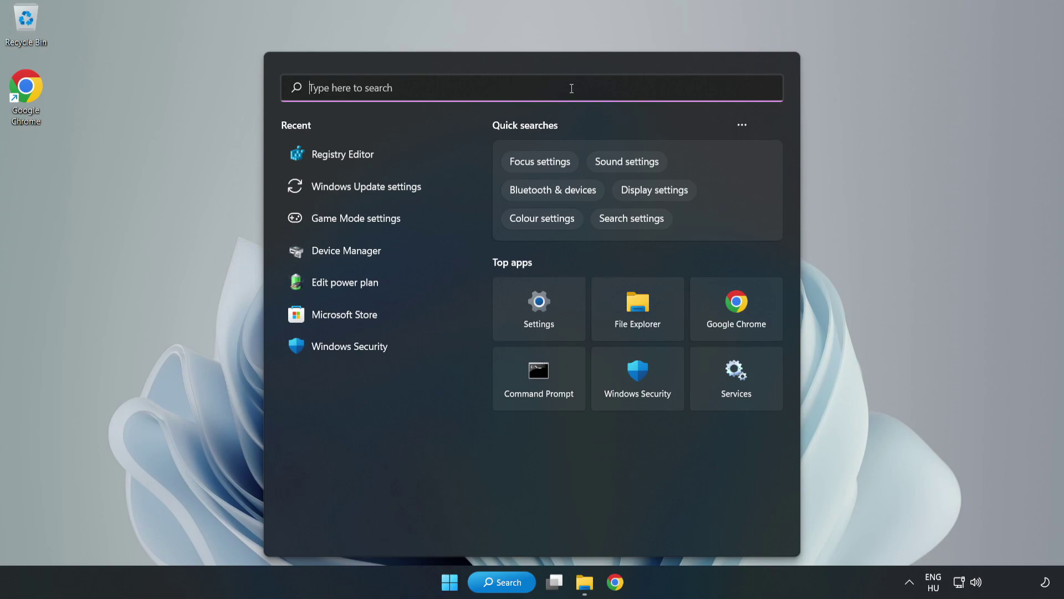
text(regedit)
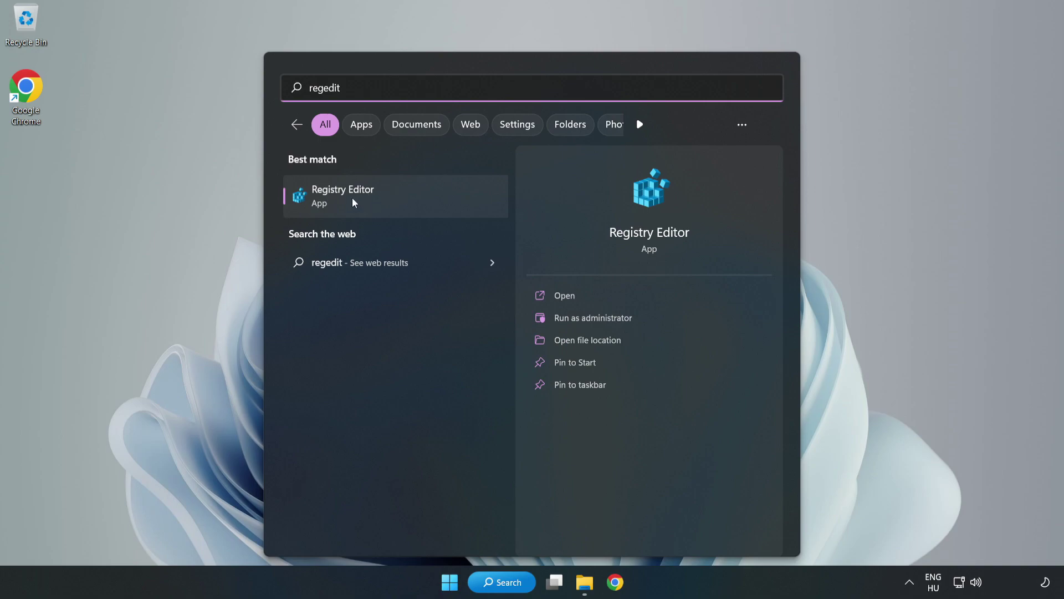
click(407, 198)
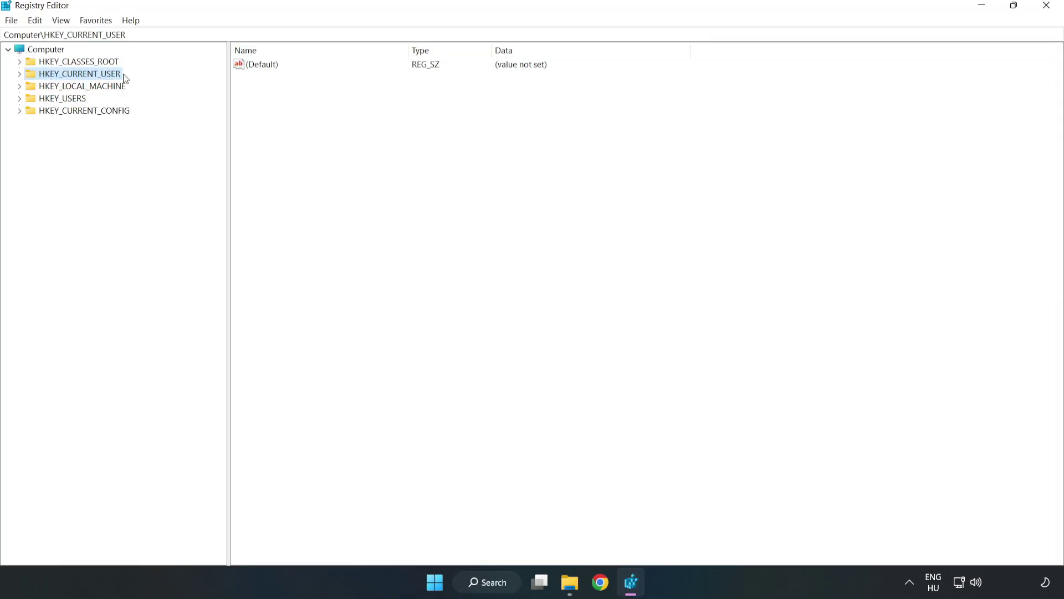
click(21, 75)
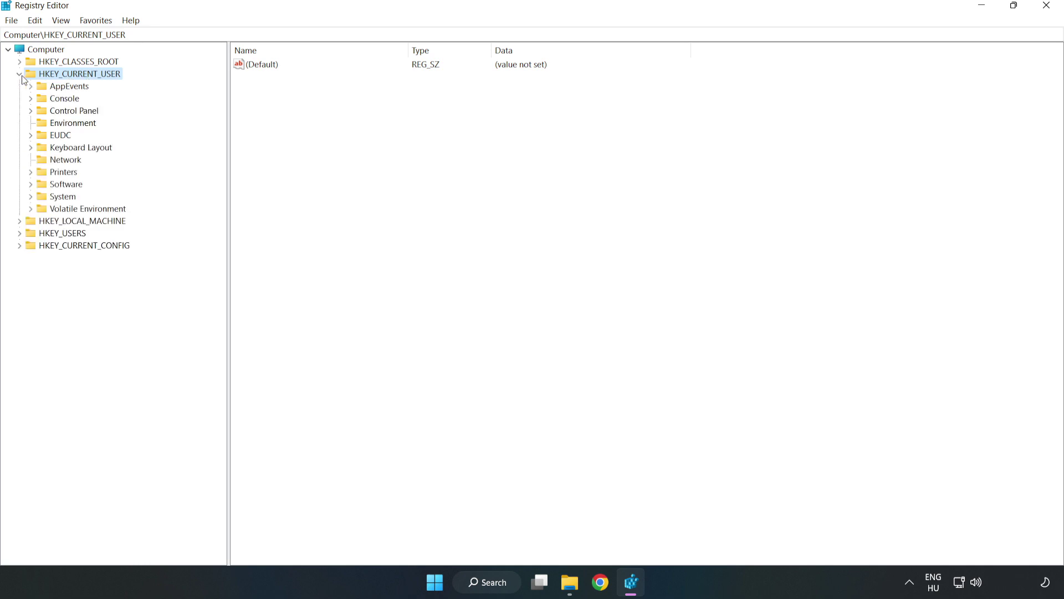
click(31, 198)
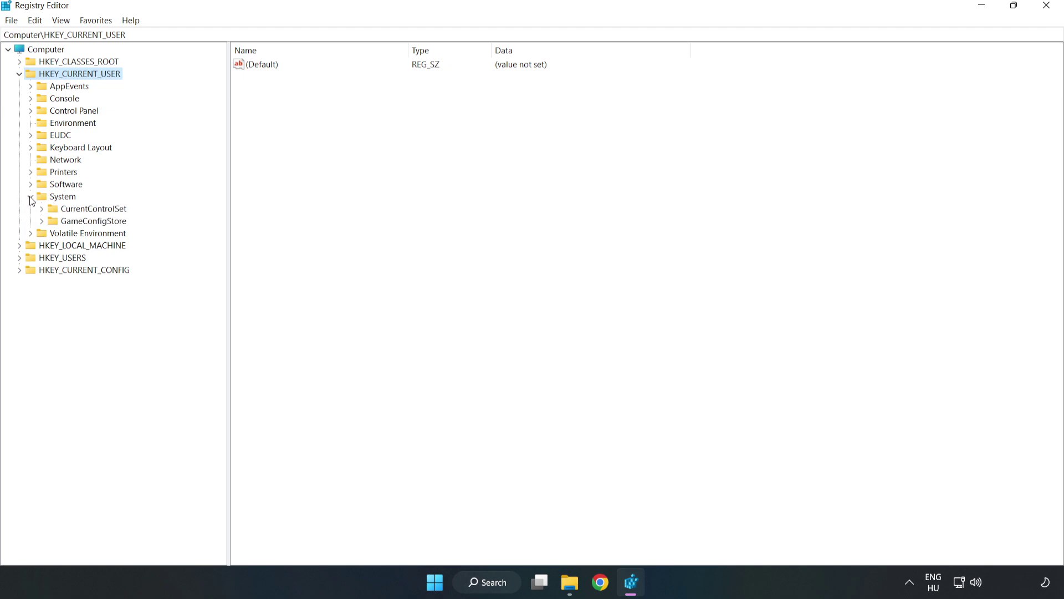
click(90, 223)
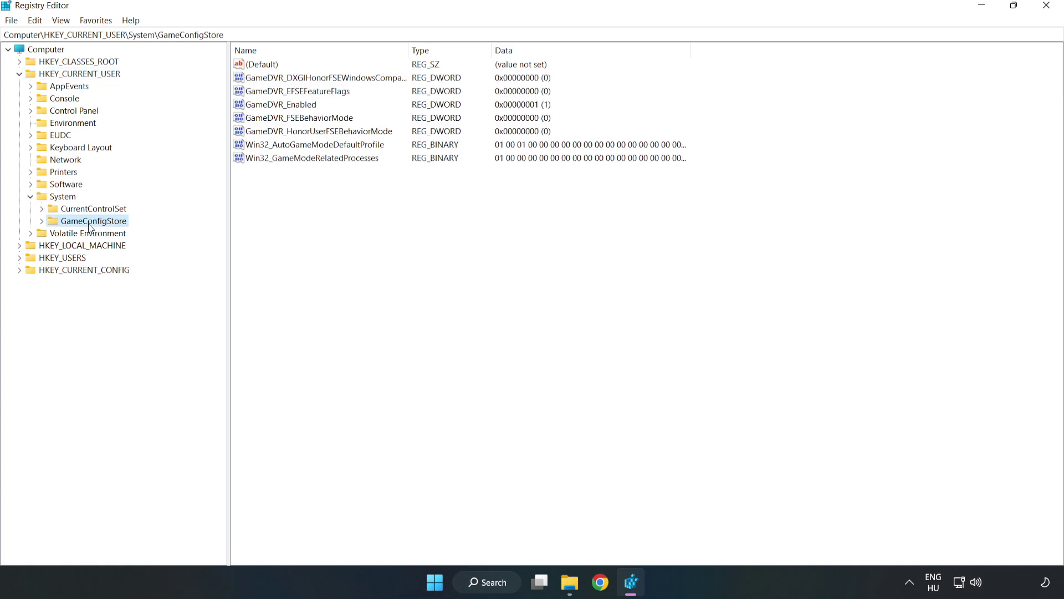
Modify GameDVR_Enabled, replacing its value data 1 with 0.
click(260, 107)
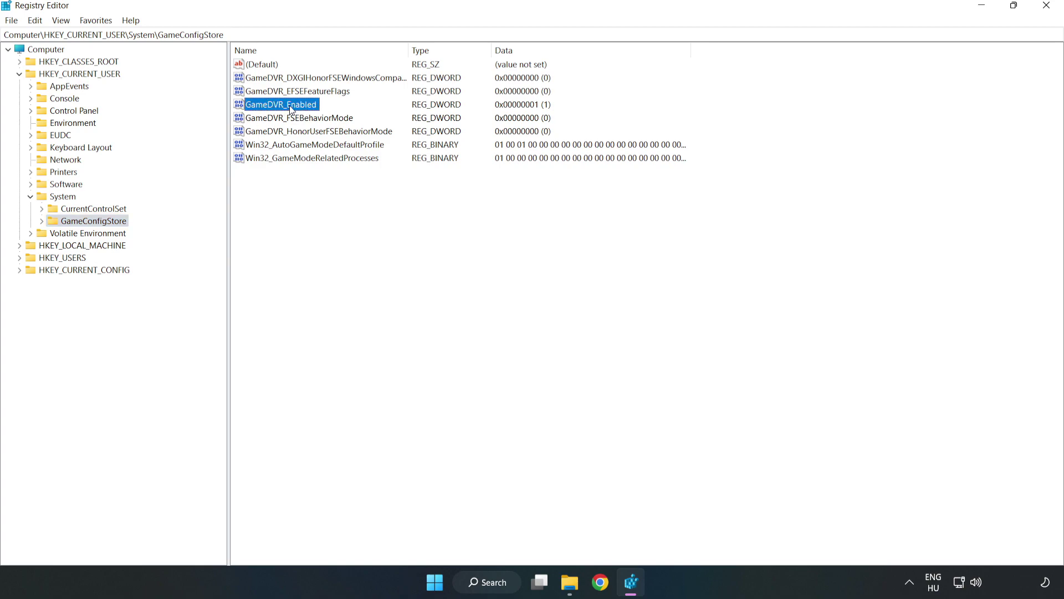
right_click(291, 109)
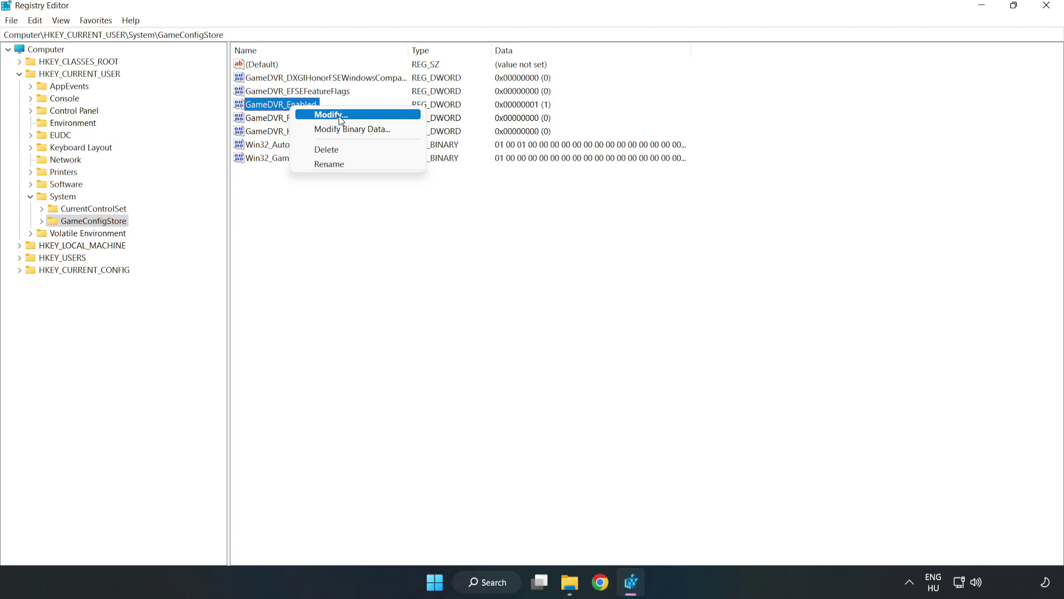
click(340, 116)
drag(375, 146, 596, 224)
click(446, 289)
drag(447, 289, 369, 277)
text(0)
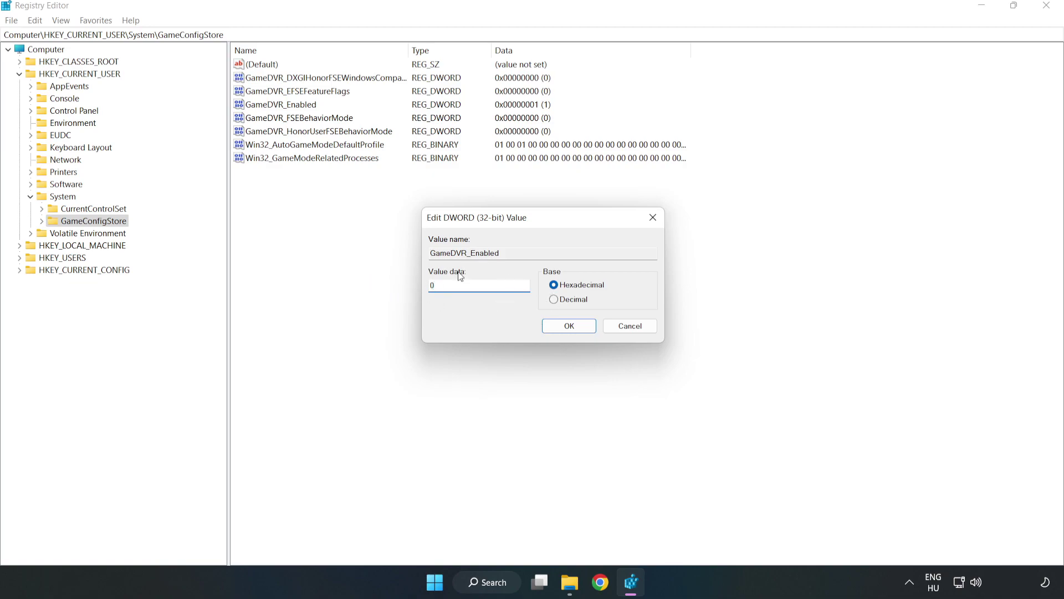
click(570, 326)
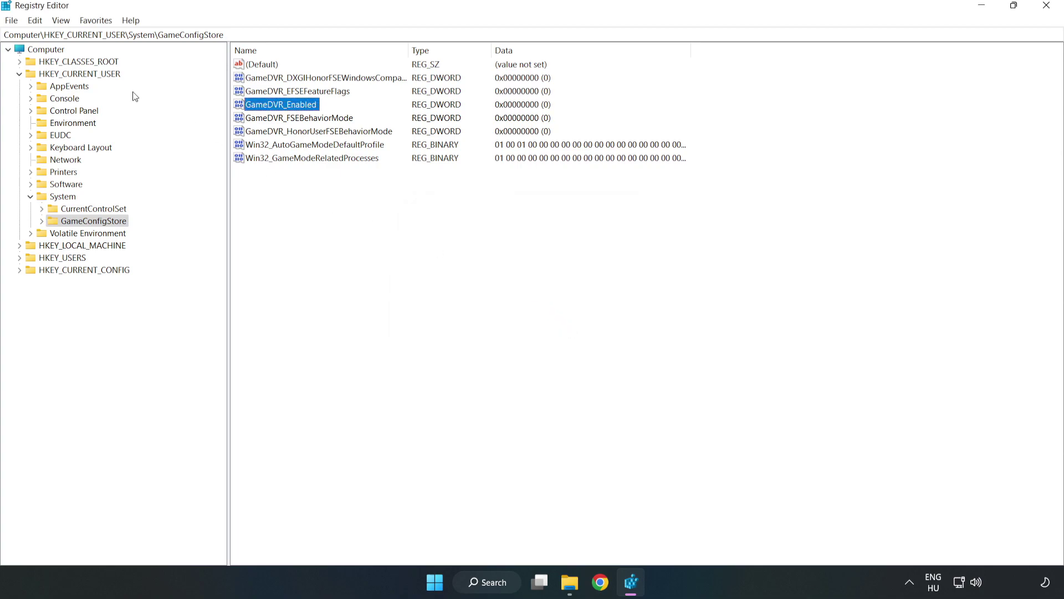
Collapse HKEY_CURRENT_USER and expand HKEY_LOCAL_MACHINE\SOFTWARE\Microsoft\PolicyManager\default\ApplicationManagement.
click(19, 75)
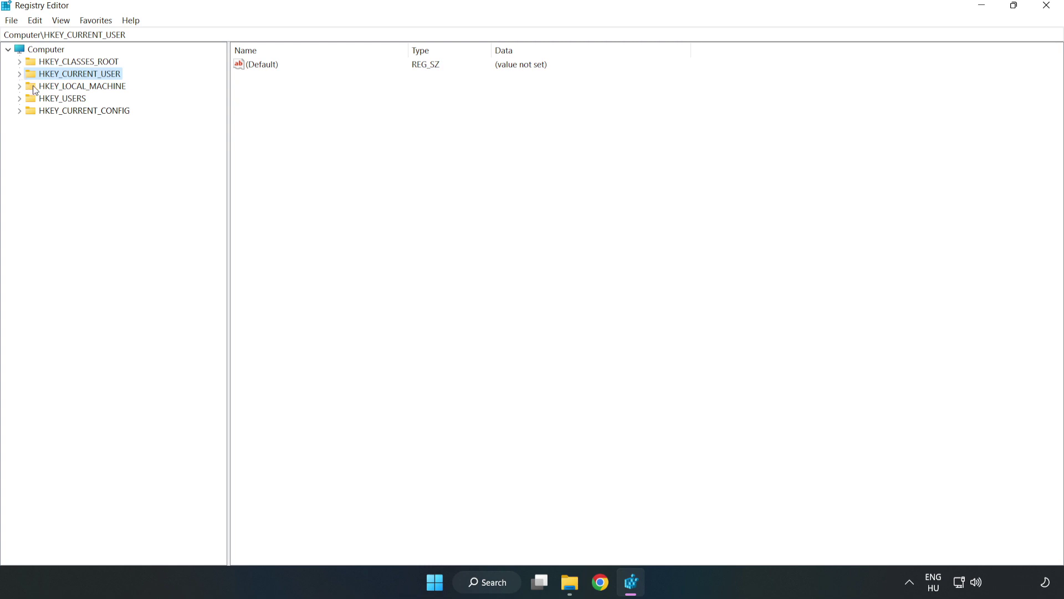
double_click(27, 88)
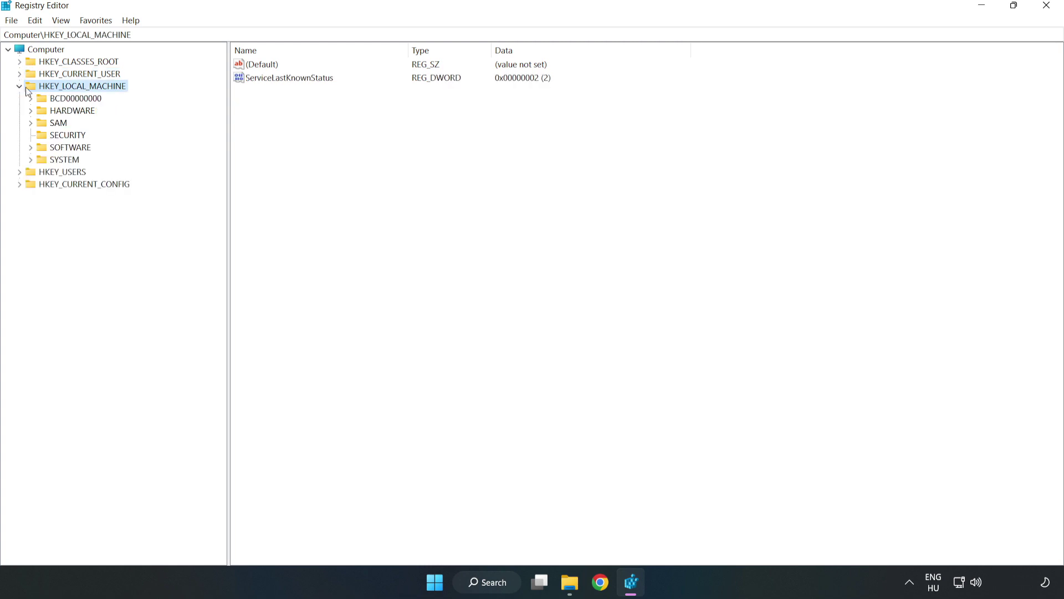
click(31, 147)
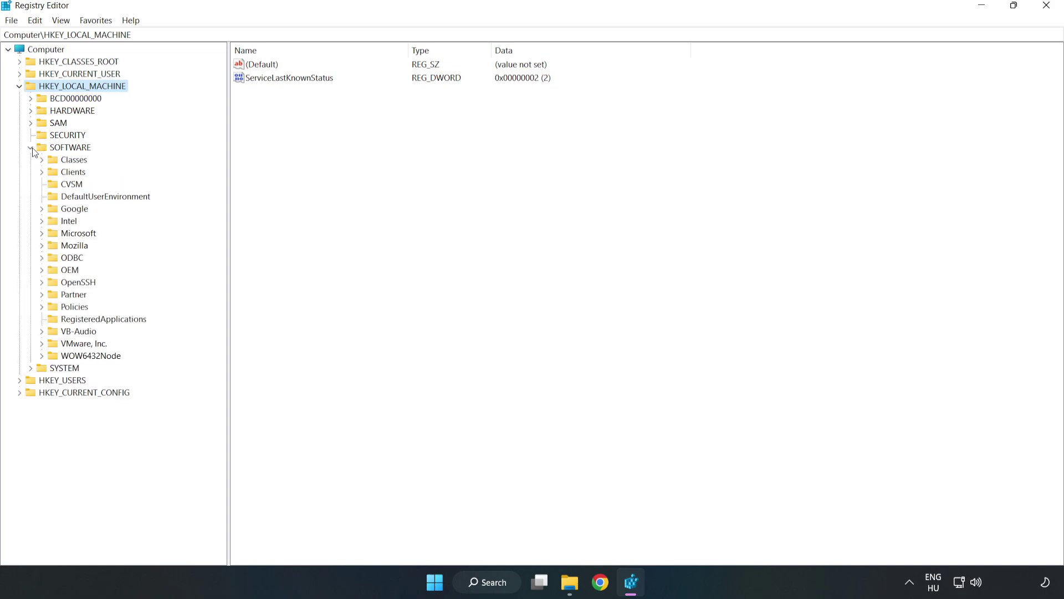
click(42, 233)
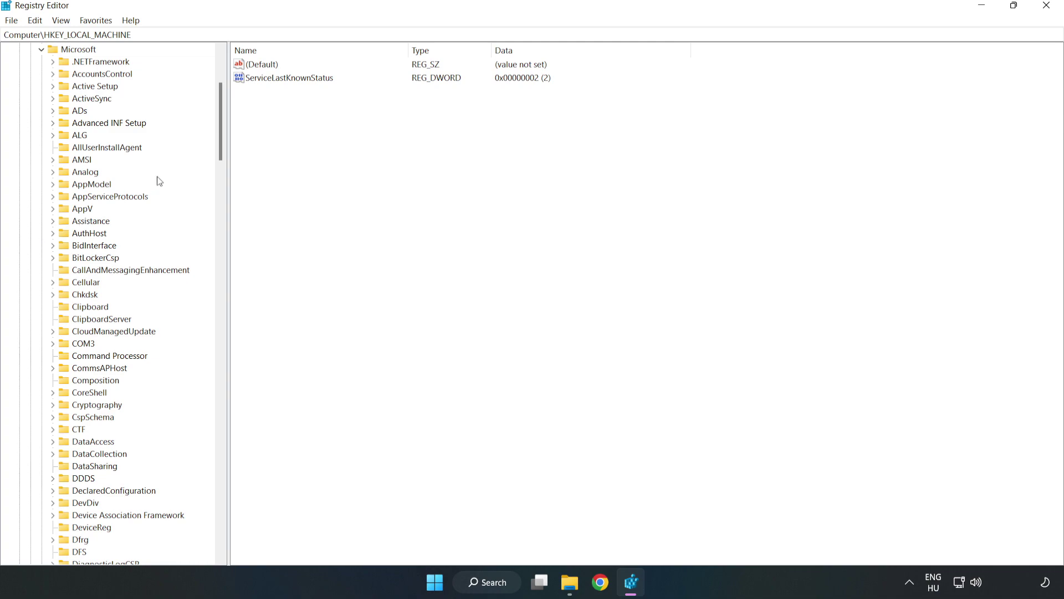
drag(218, 142, 243, 395)
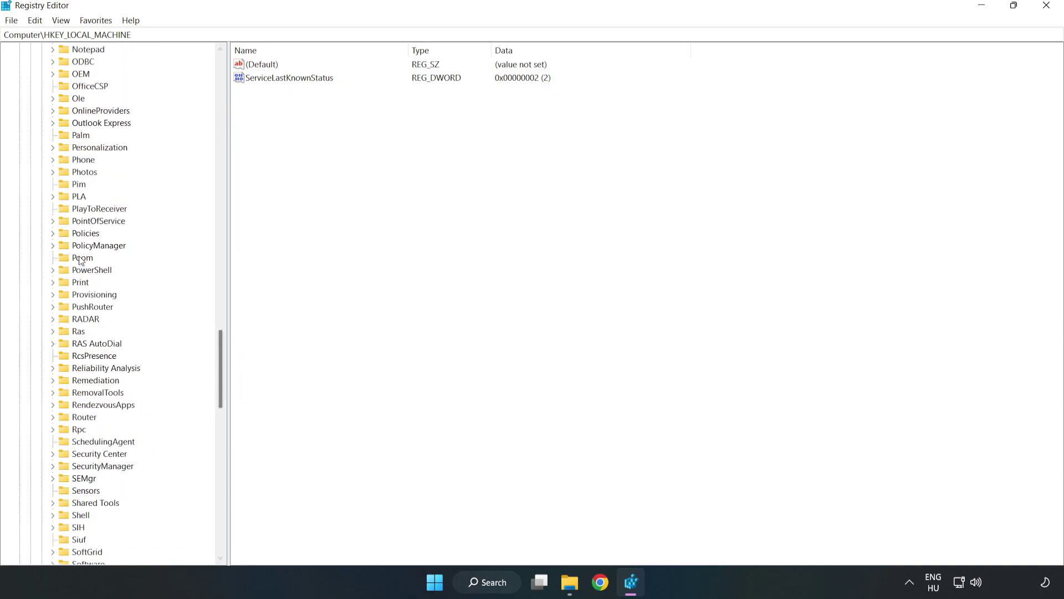
click(52, 246)
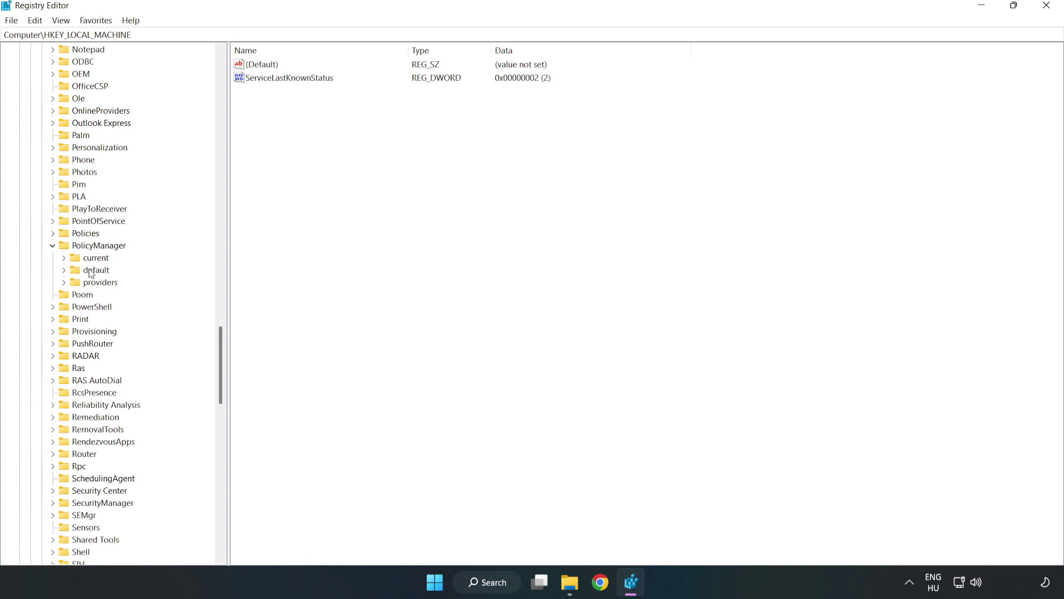
click(64, 270)
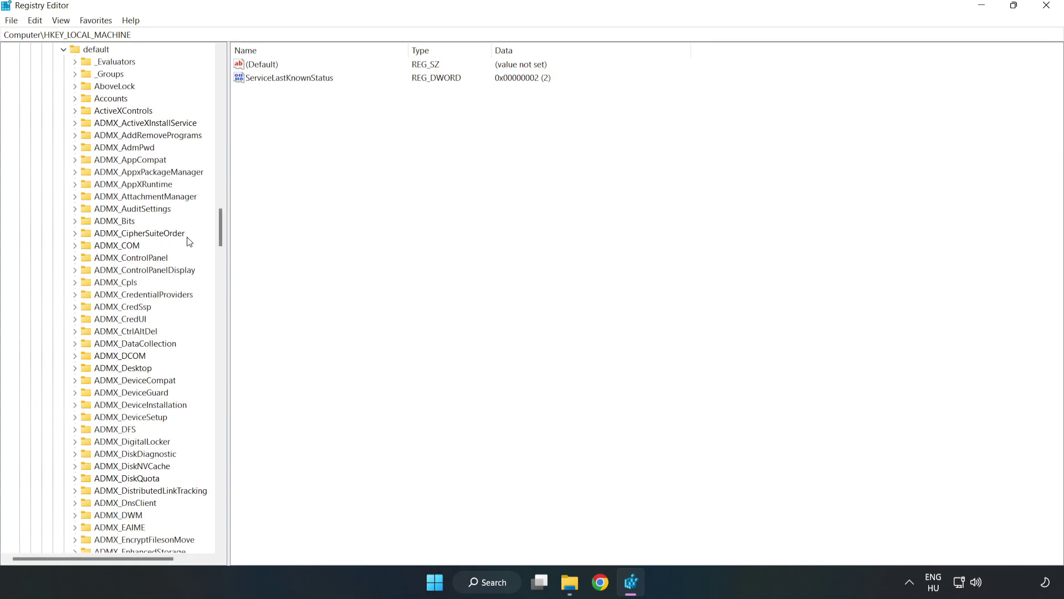
drag(220, 228, 217, 357)
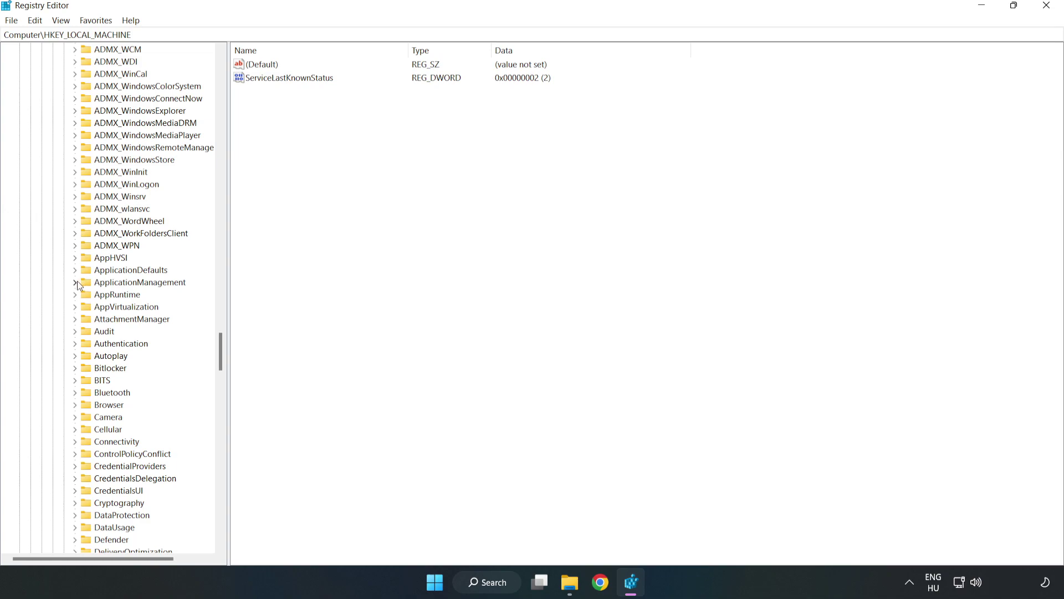
click(77, 282)
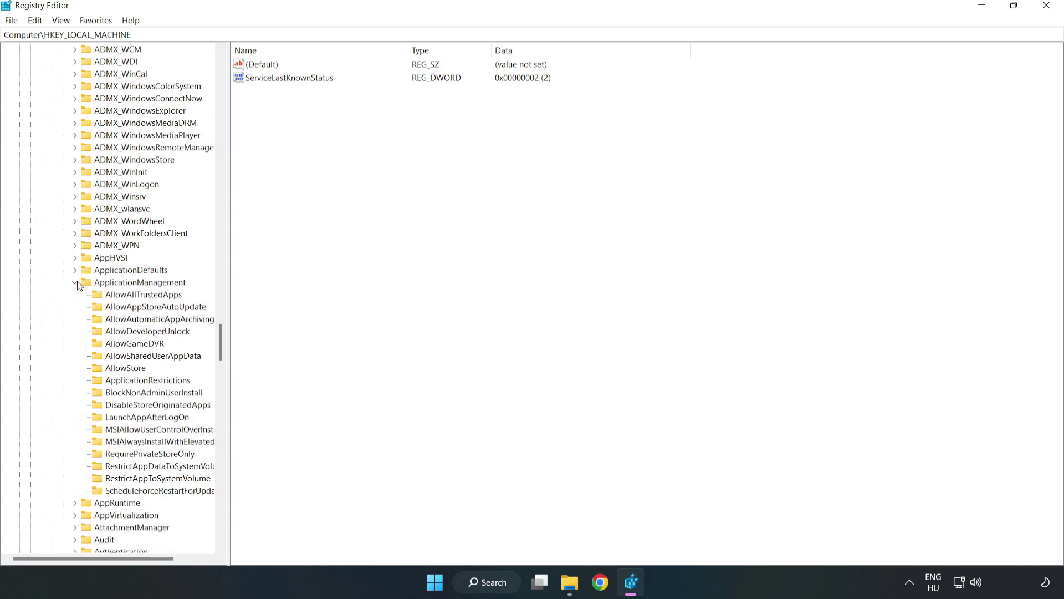
Under AllowGameDVR, change the 'value' entry from 1 to 0, then close Registry Editor.
click(124, 345)
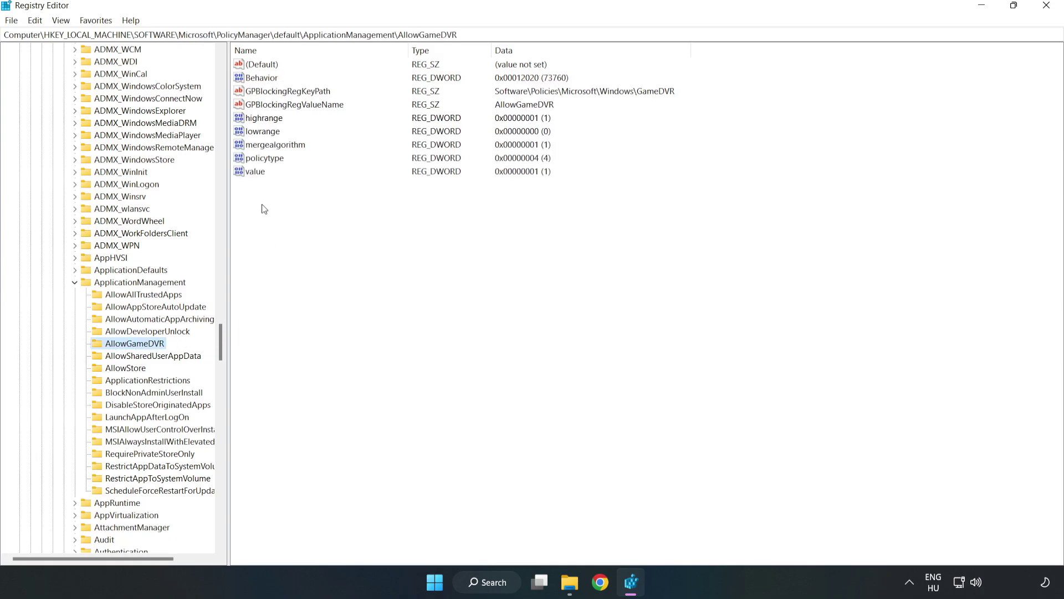
click(248, 173)
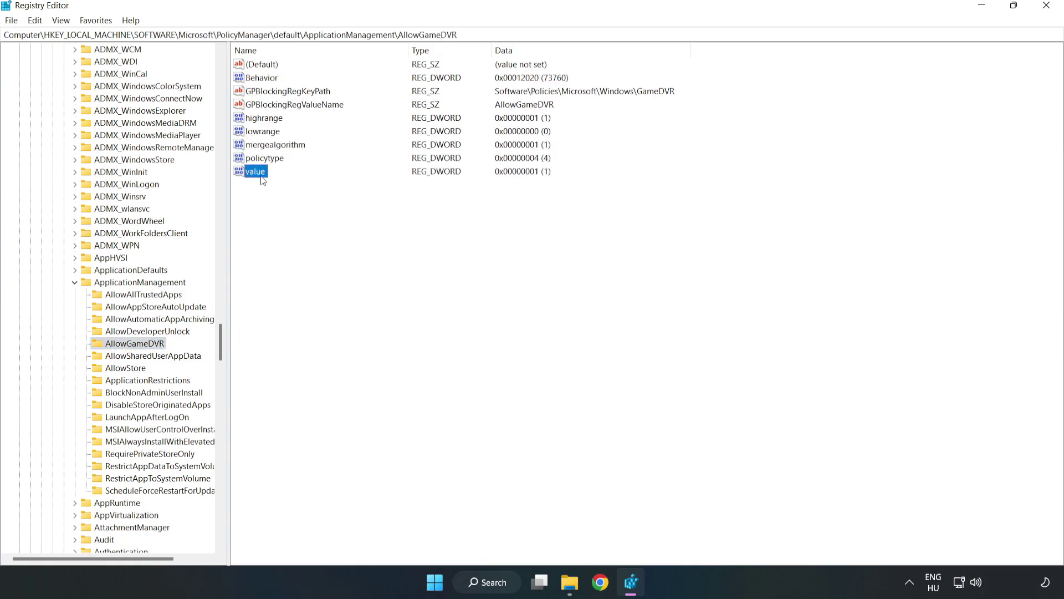
right_click(261, 177)
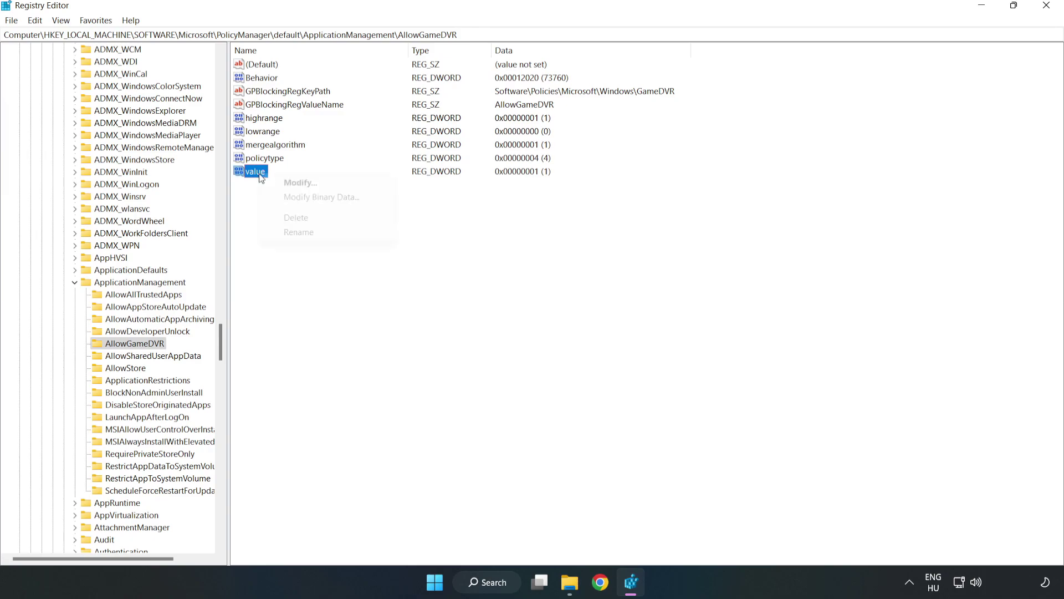
click(307, 187)
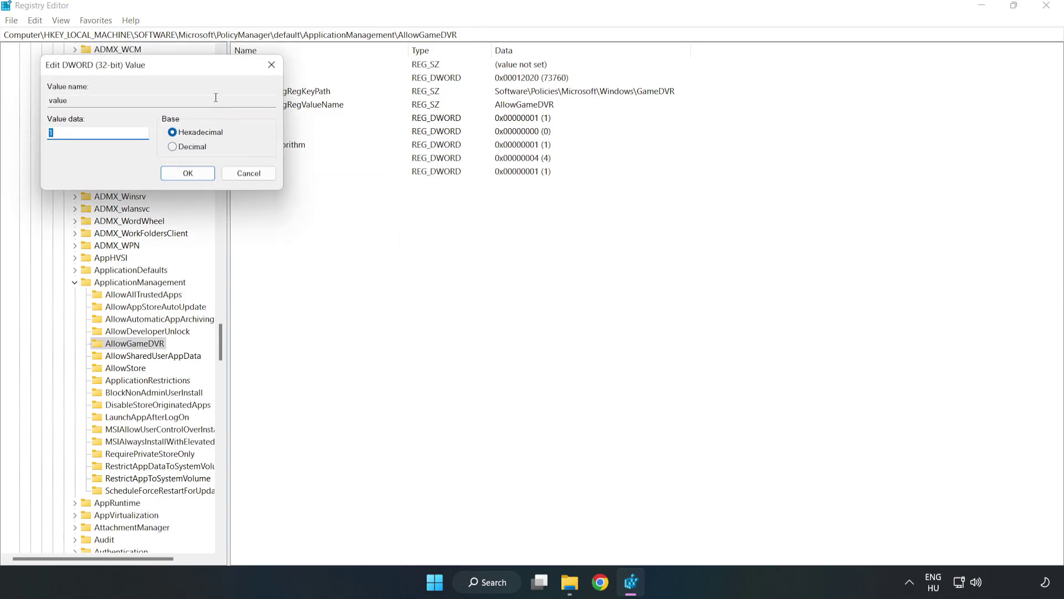
drag(198, 66, 542, 221)
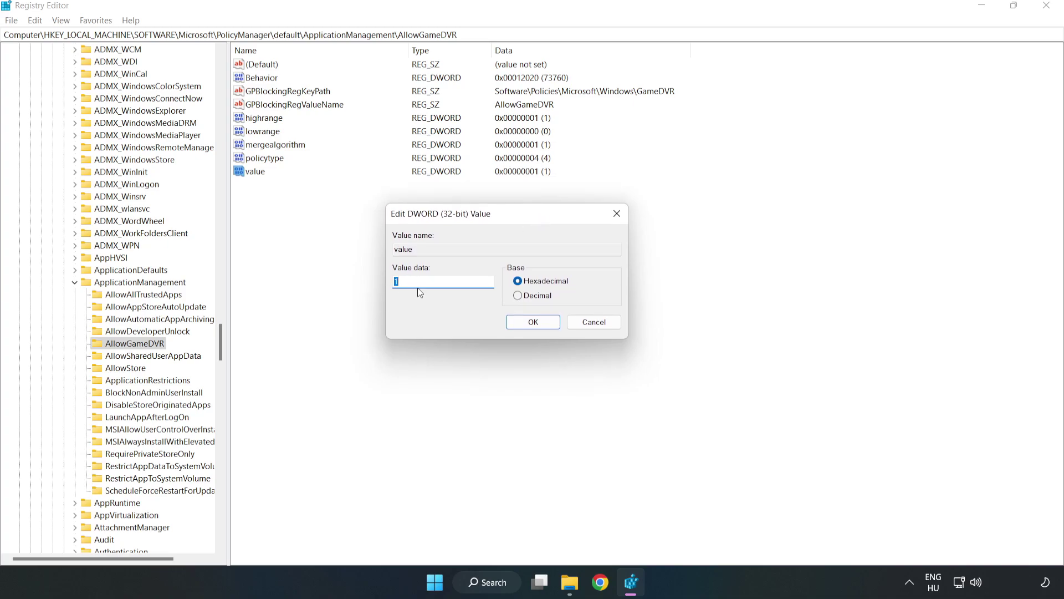
text(0)
click(535, 321)
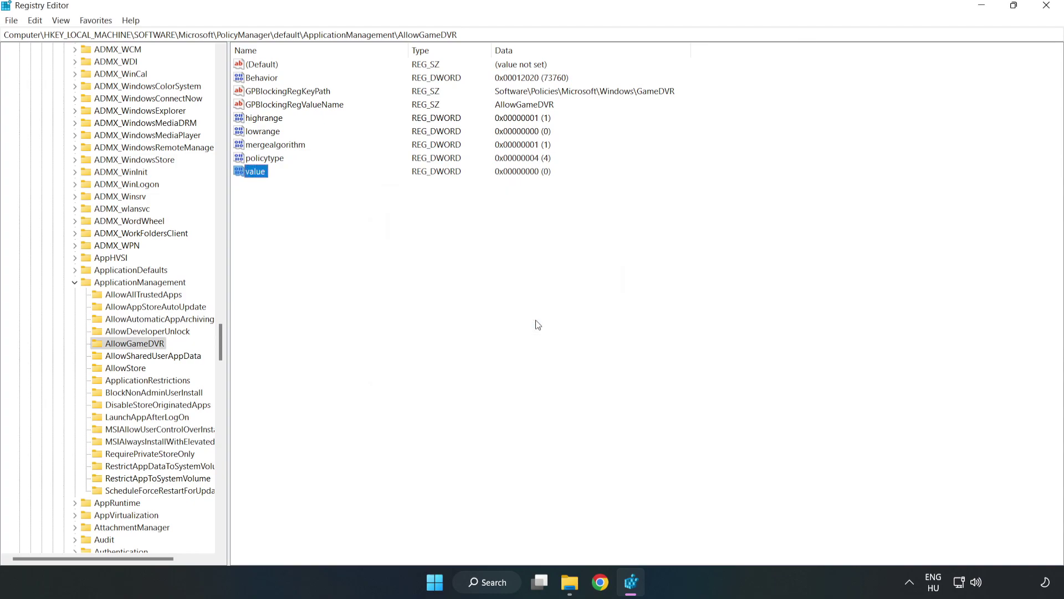
click(1047, 6)
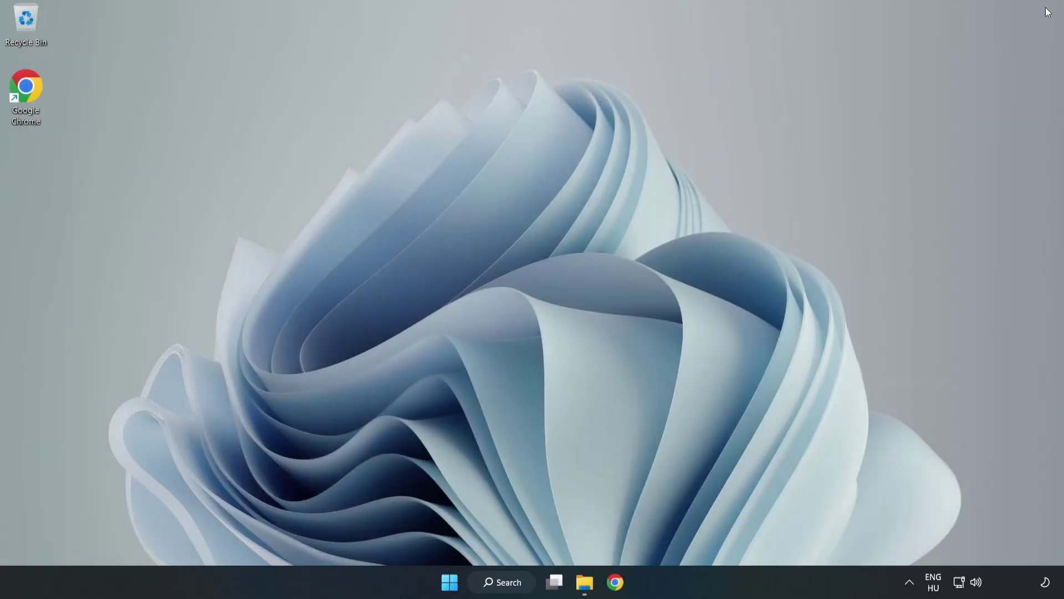
Download dxwebsetup.exe from the DirectX End-User Runtime page in Chrome and run it.
click(616, 582)
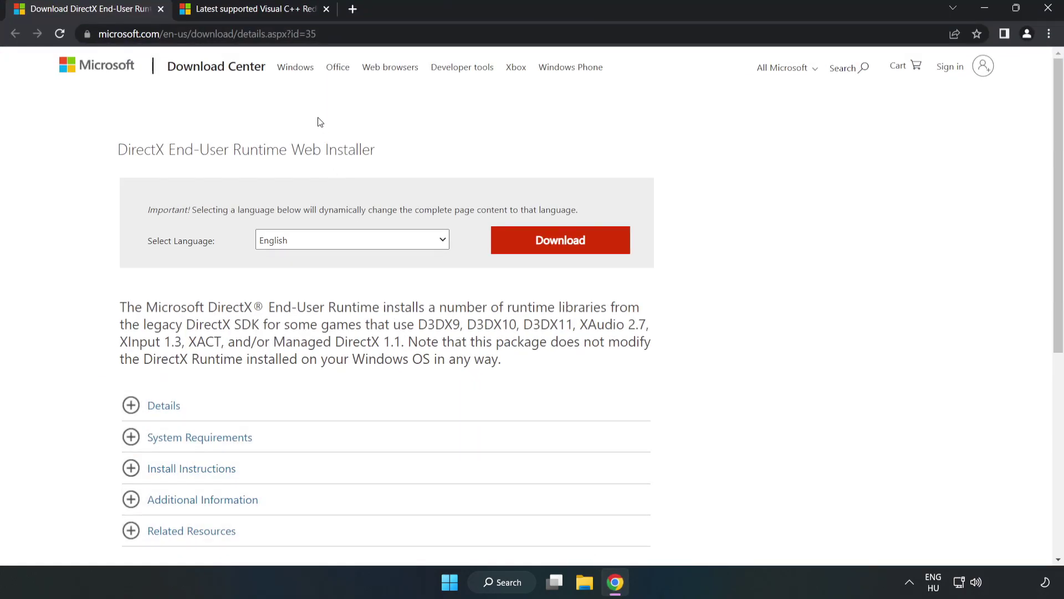
drag(267, 34, 351, 31)
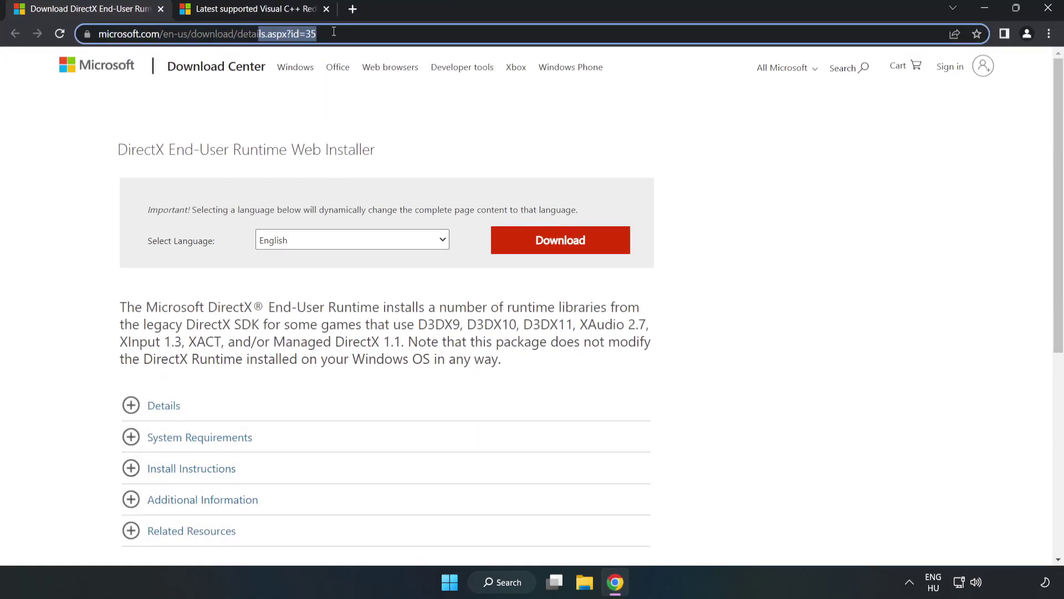
click(430, 127)
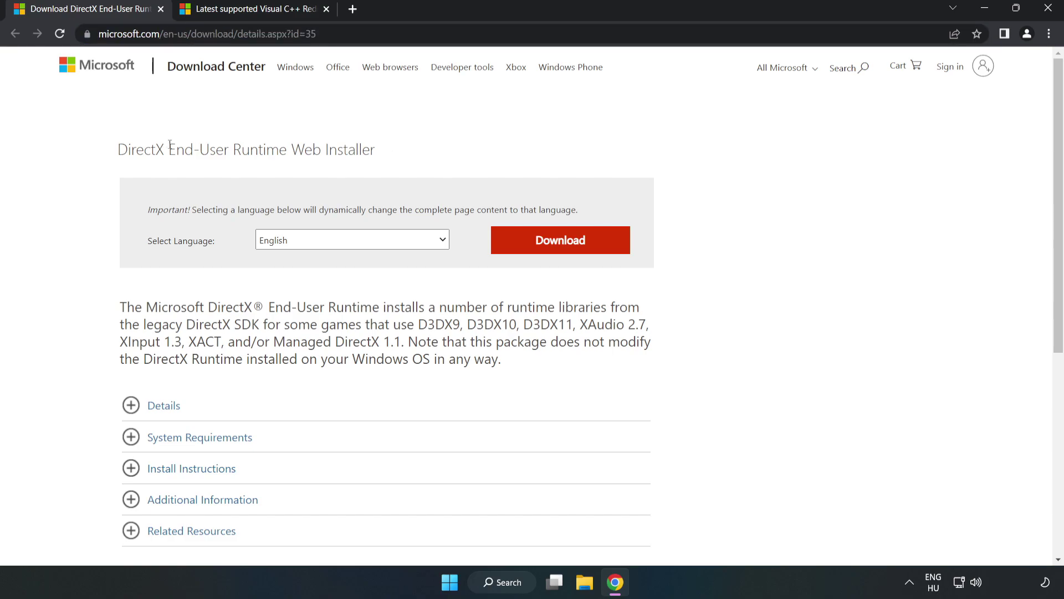
click(567, 253)
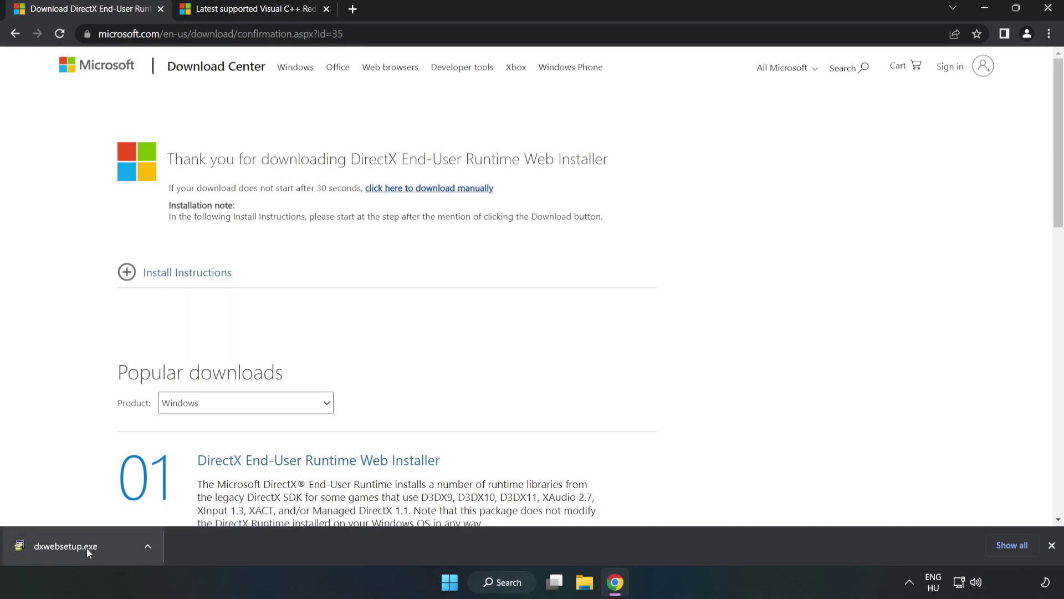
click(108, 549)
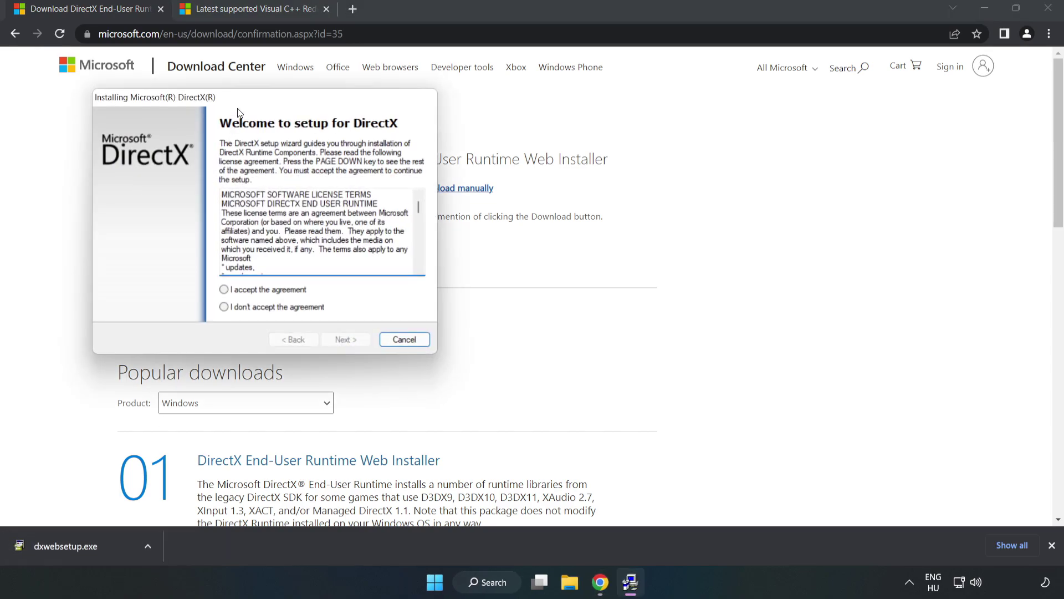
Accept the DirectX licence, untick Install the Bing Bar, and run setup through to Finish.
drag(239, 104, 505, 156)
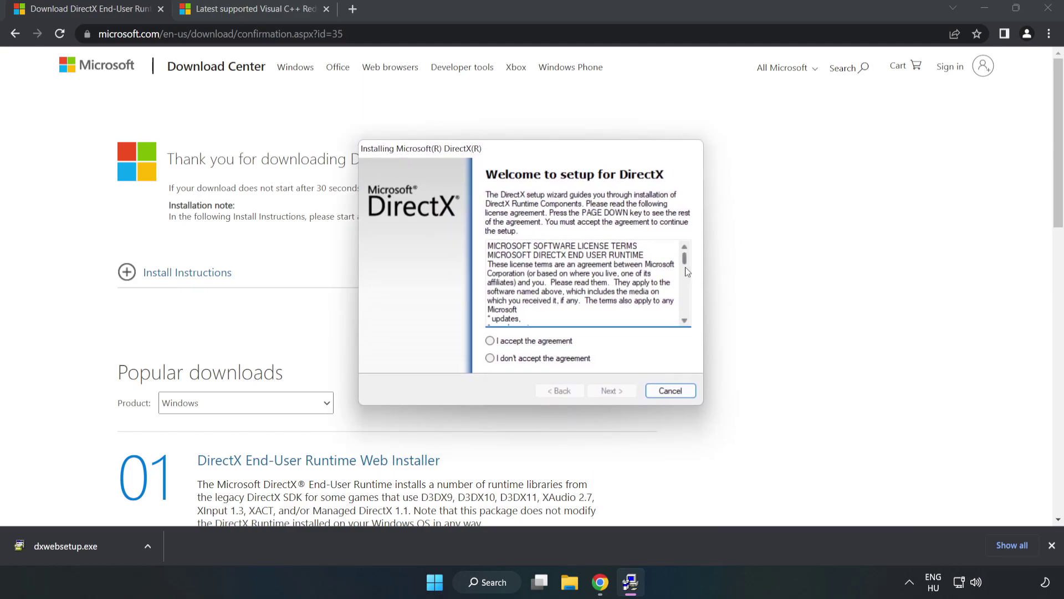
drag(685, 265, 685, 327)
click(488, 341)
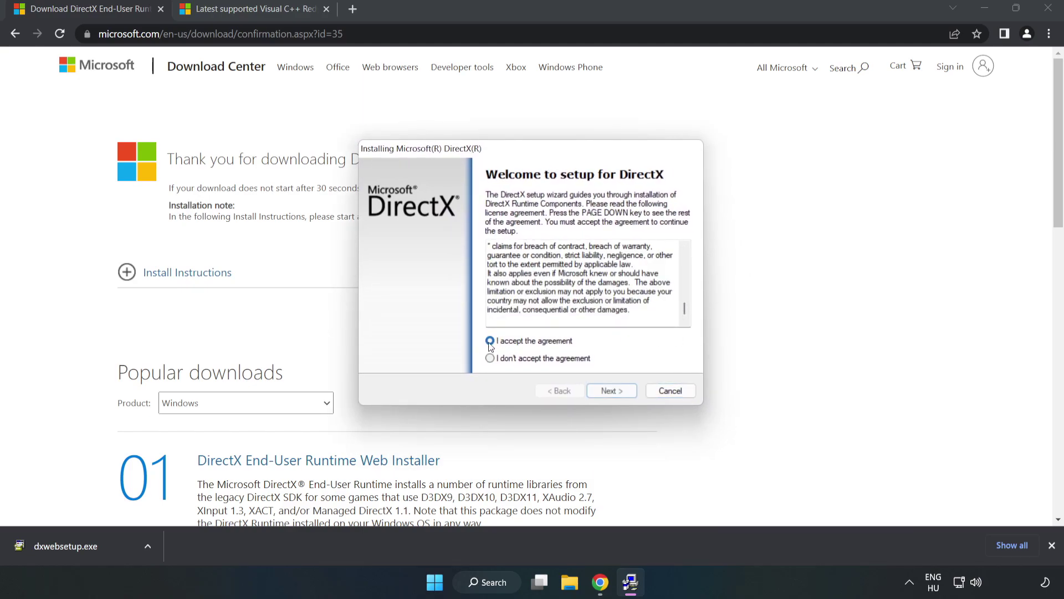
click(615, 392)
click(481, 292)
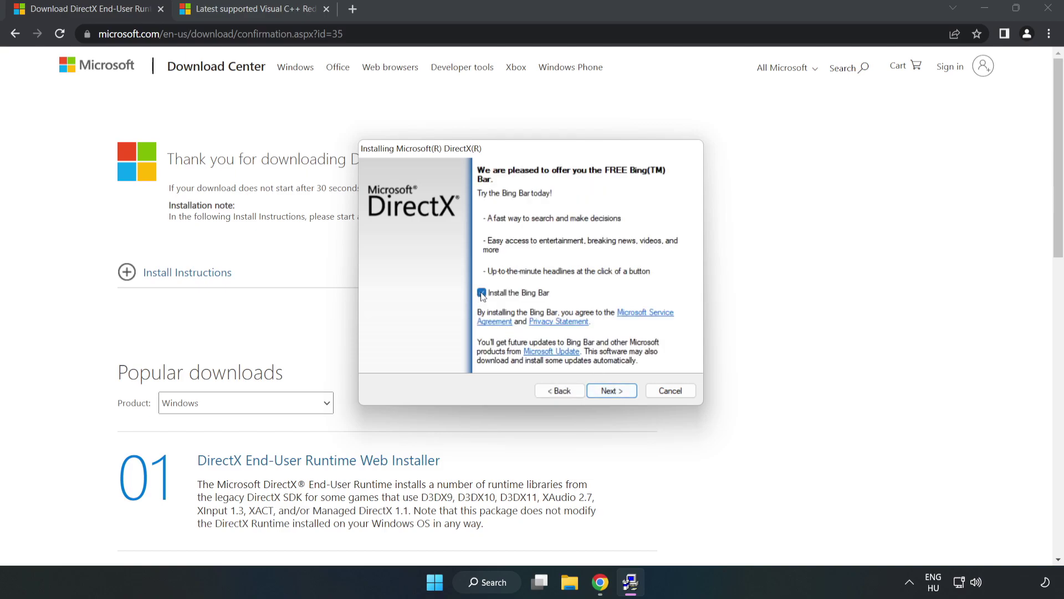
click(613, 391)
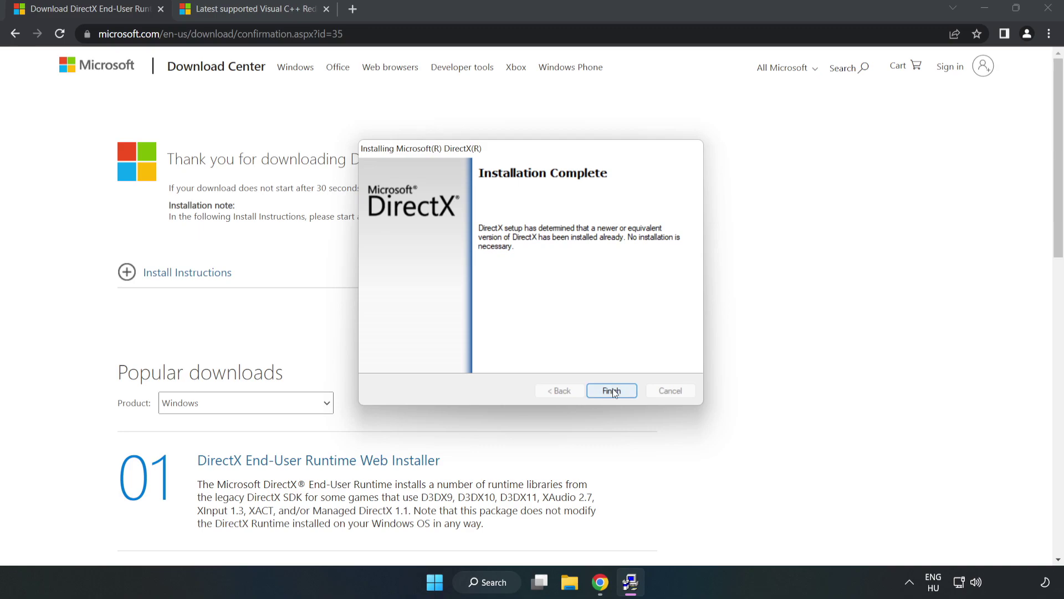
click(612, 391)
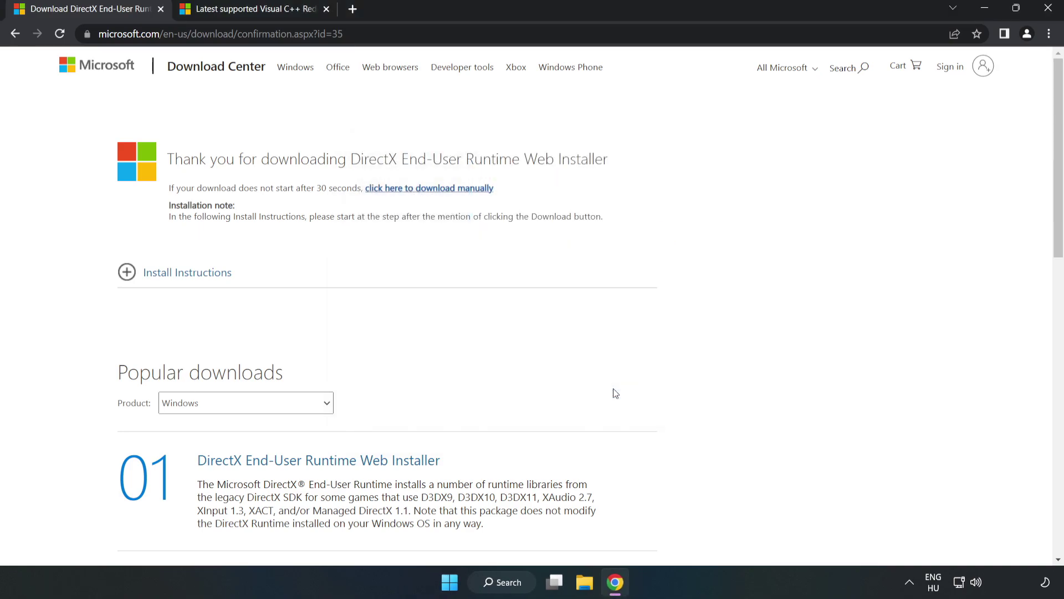
Close the DirectX tab, download the ARM64, x86 and x64 redistributables, and run the ARM64 installer.
click(161, 9)
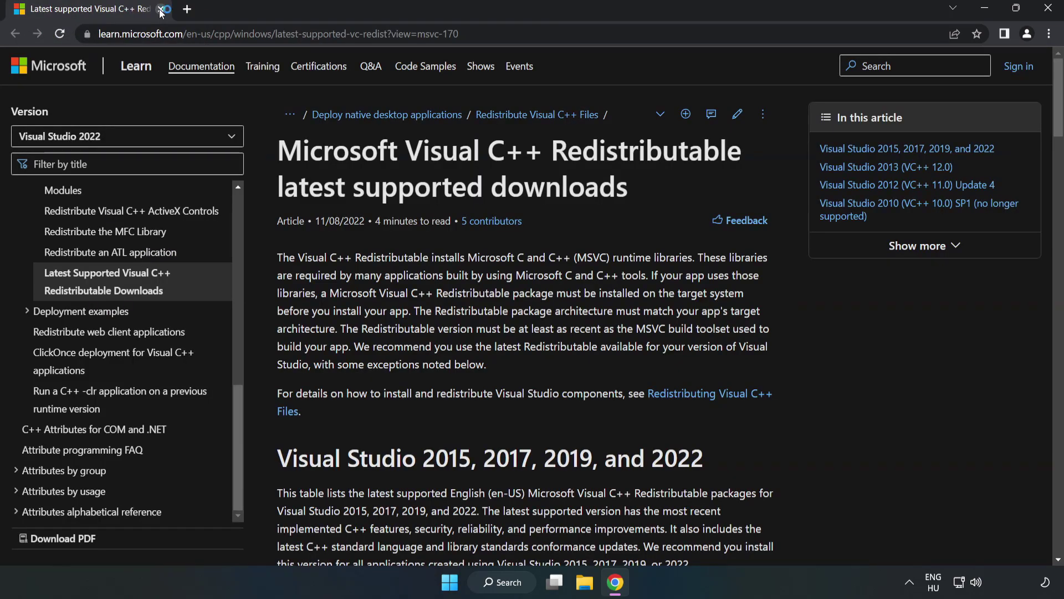
click(242, 31)
key(End)
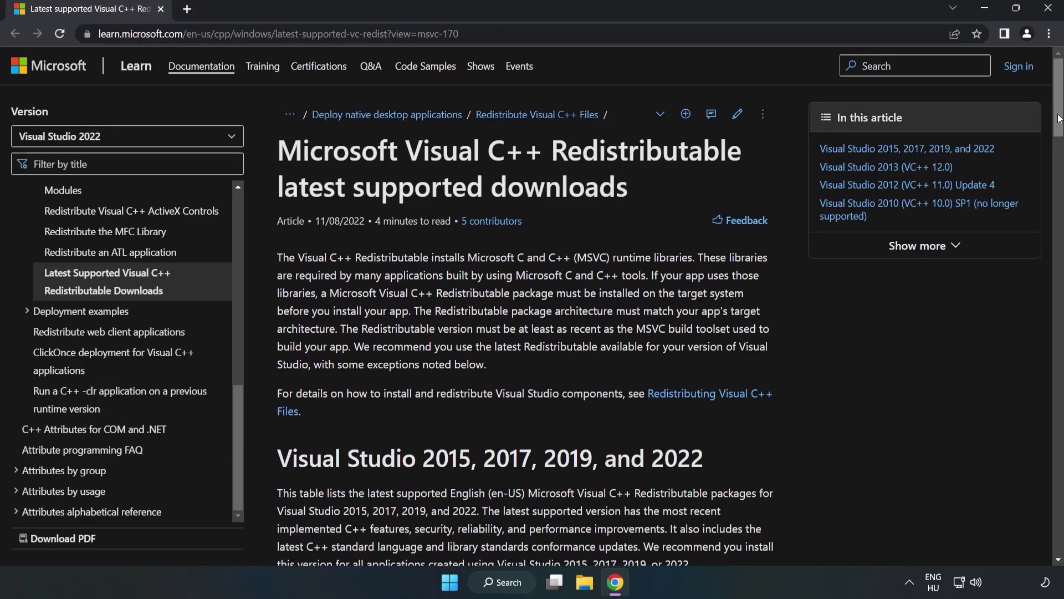
drag(1059, 123, 1059, 143)
scroll(1059, 143, down, 4)
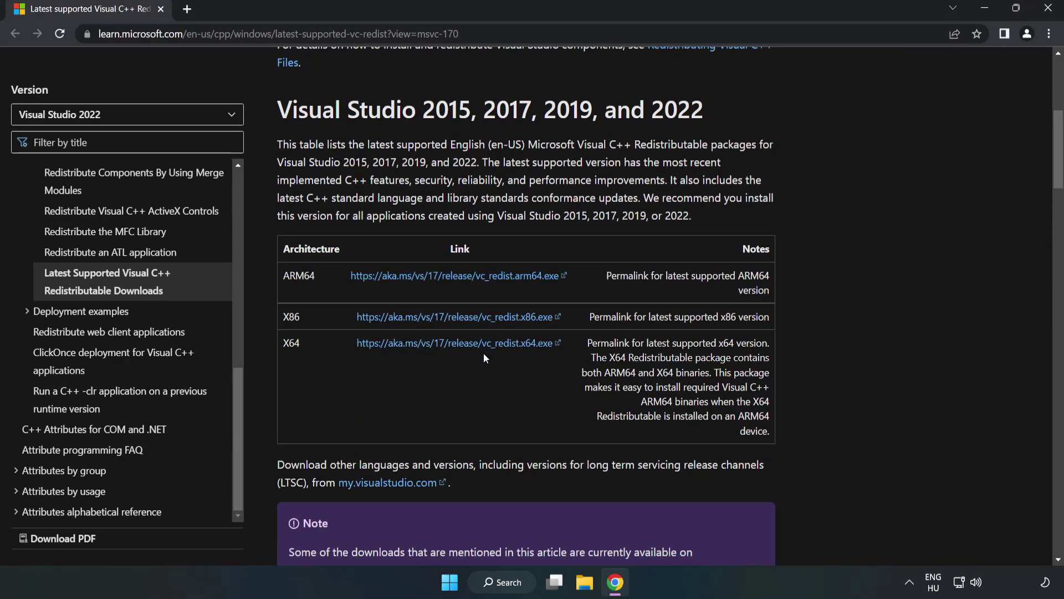
click(469, 322)
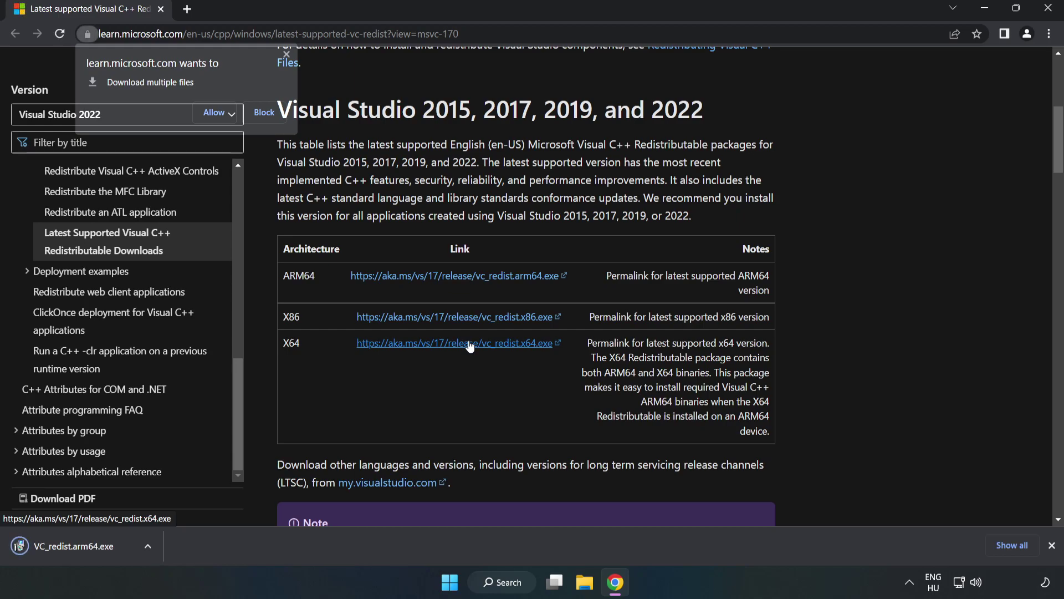
click(216, 112)
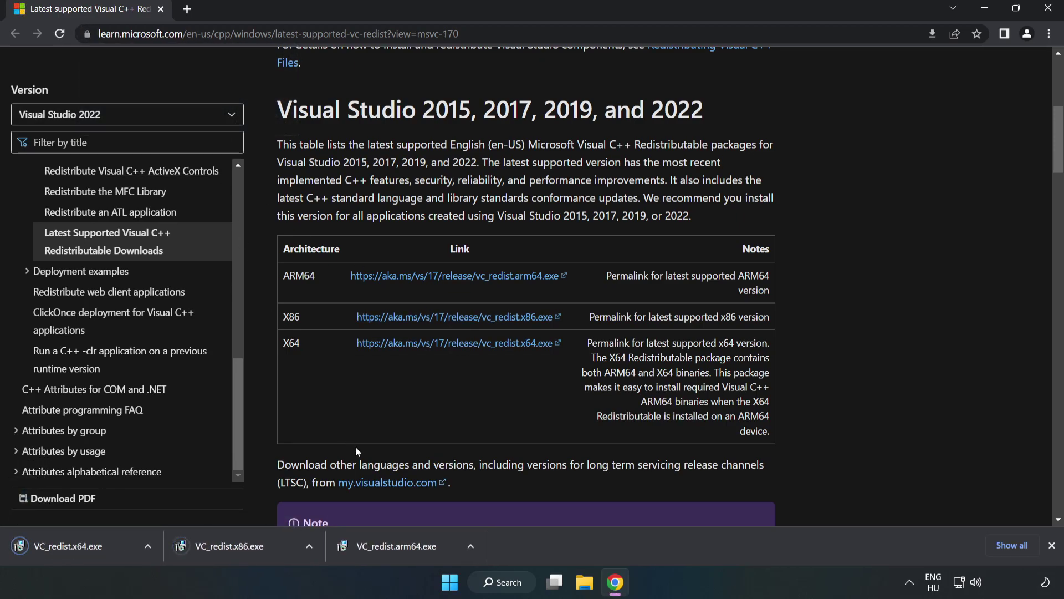
click(408, 551)
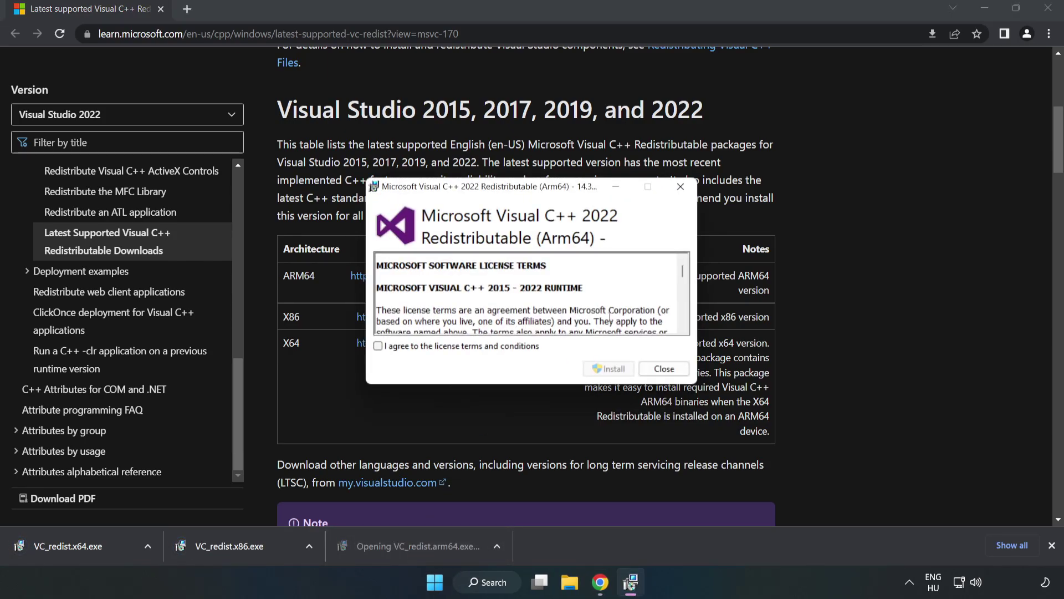
Agree to the licence and attempt the ARM64 install, closing it after it fails.
drag(681, 274, 682, 325)
click(469, 346)
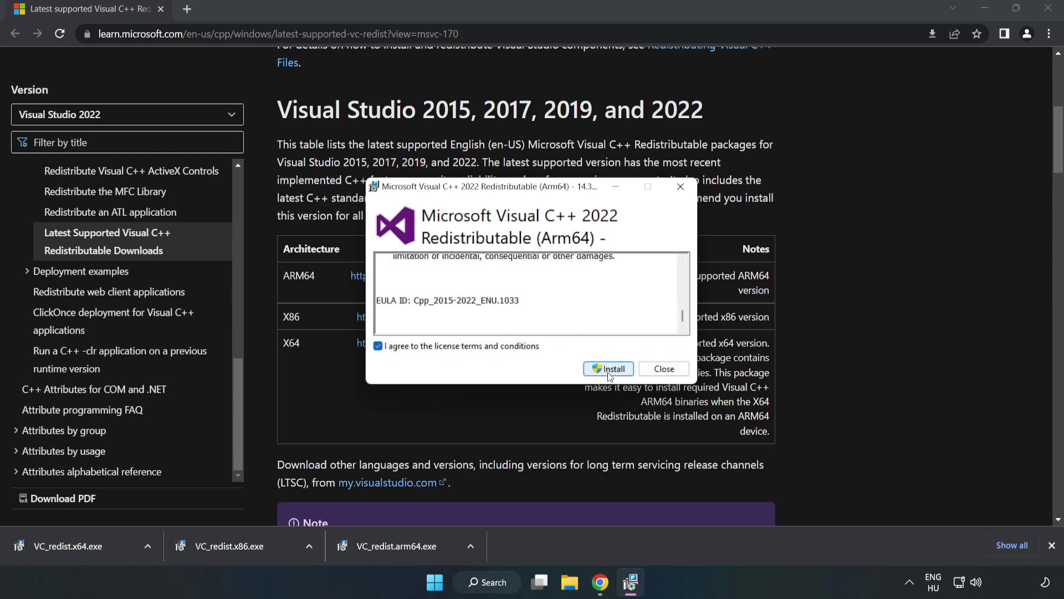
click(609, 371)
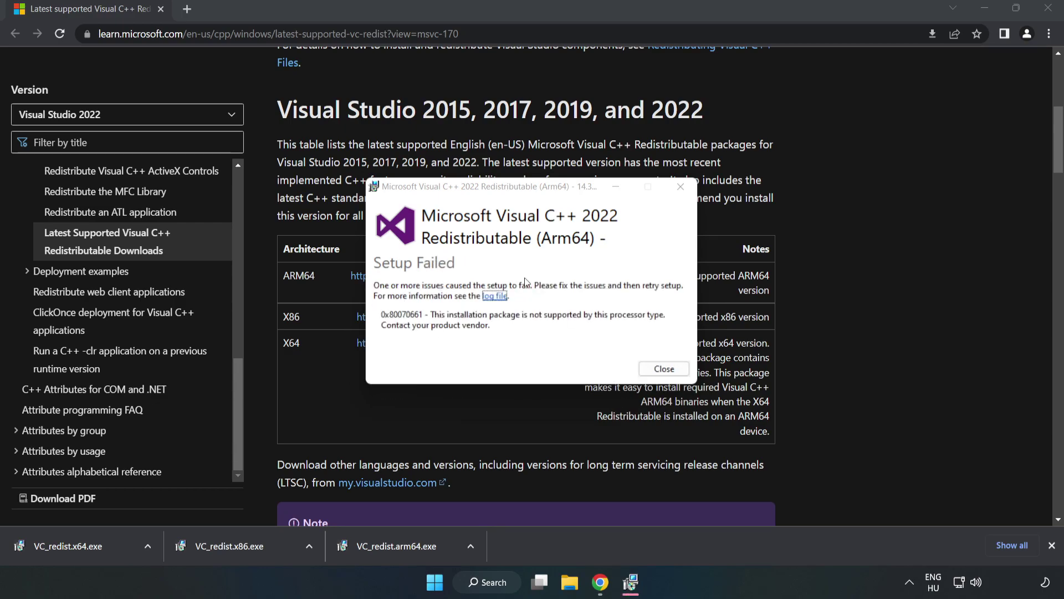
click(663, 370)
Run the x86 and x64 redistributable installers, close each one, then close Chrome.
click(253, 546)
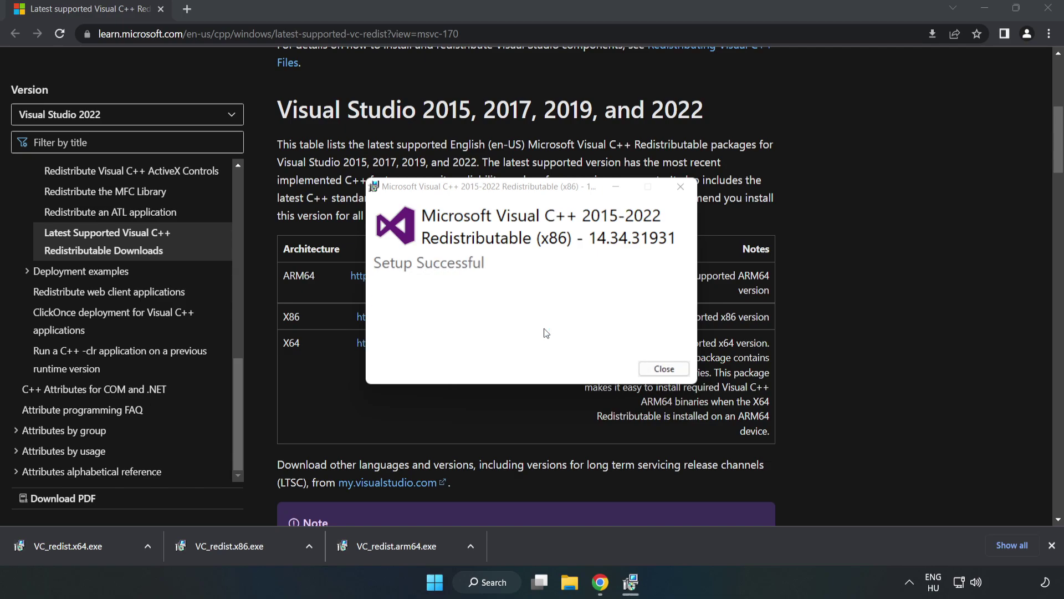
click(664, 369)
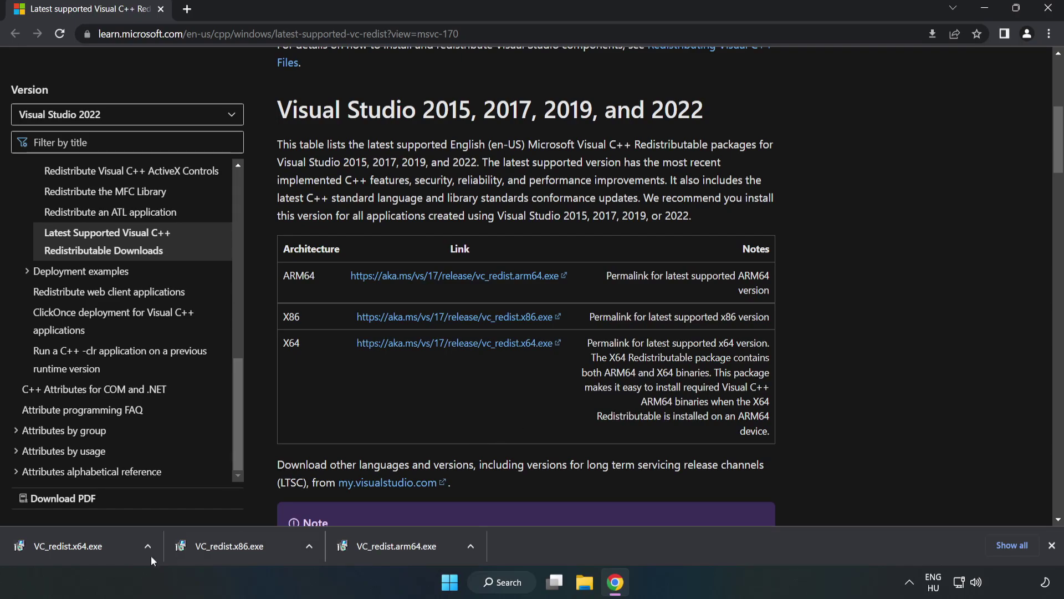
click(57, 543)
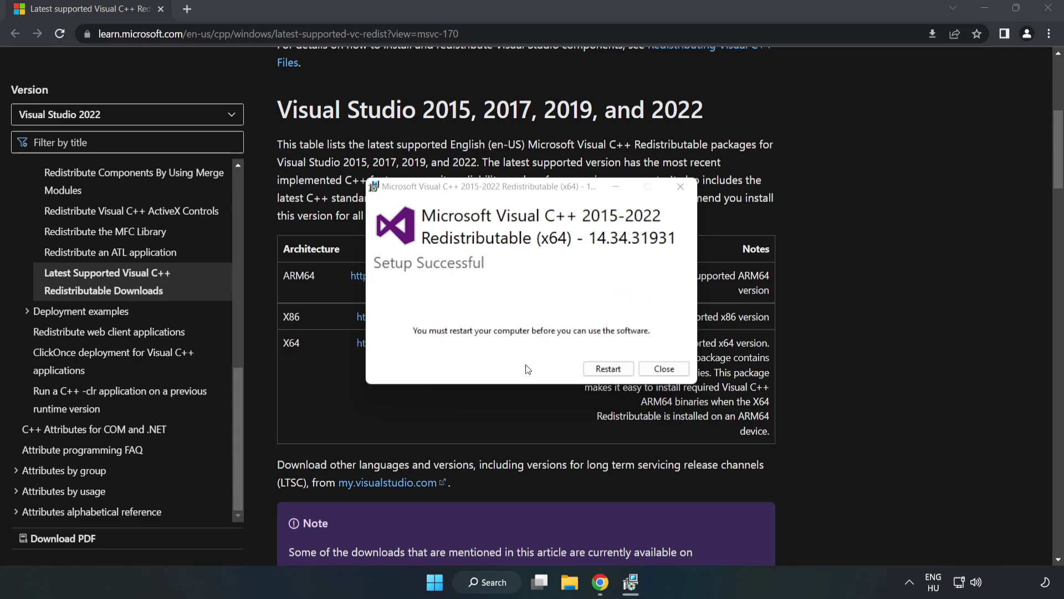
click(664, 370)
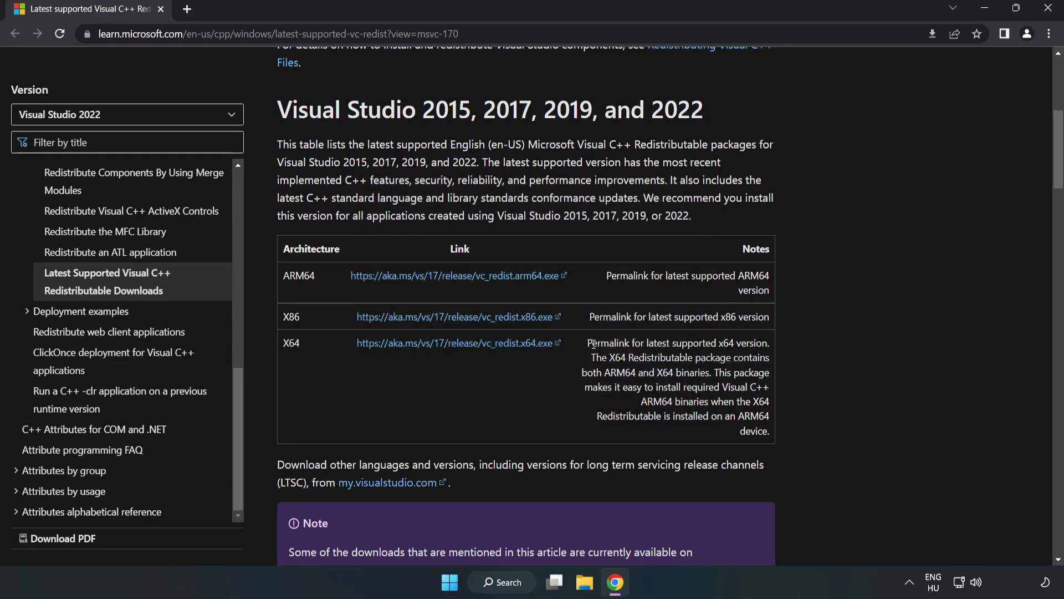
click(1050, 12)
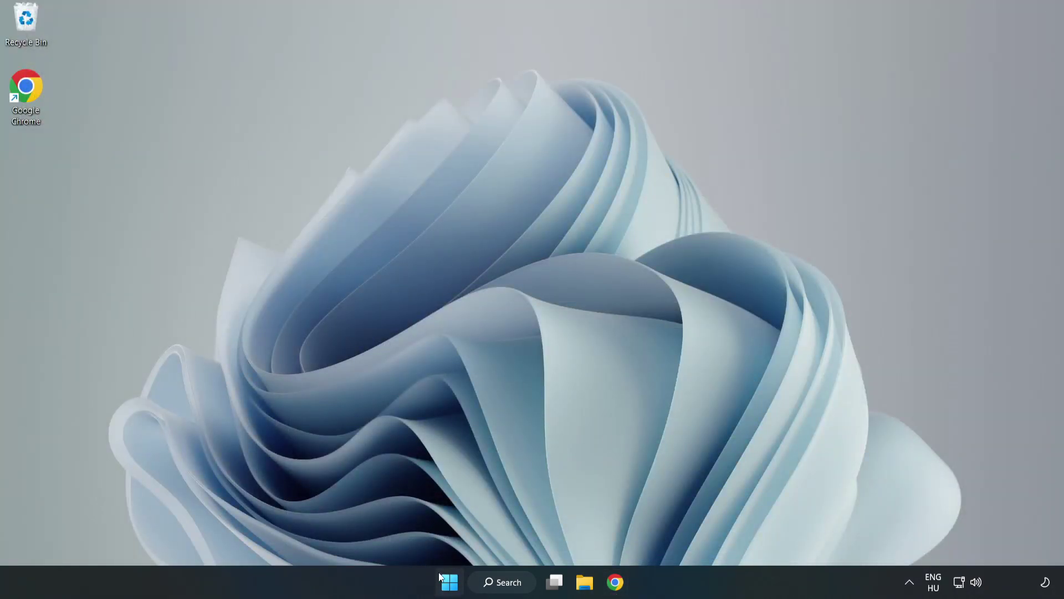
Show the Start menu's power options with Sleep, Shut down and Restart.
click(449, 583)
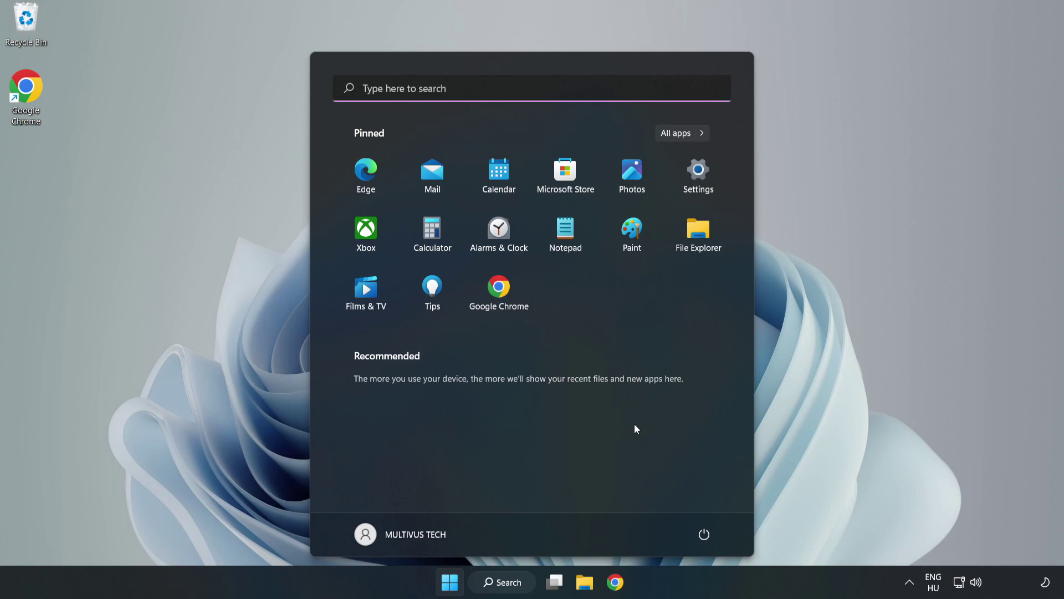
click(700, 535)
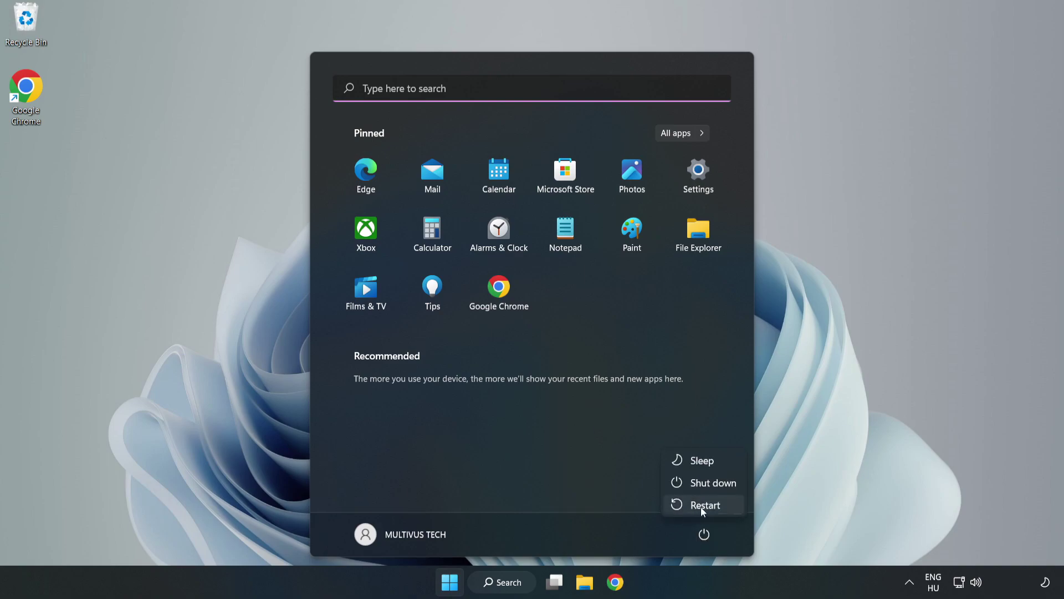